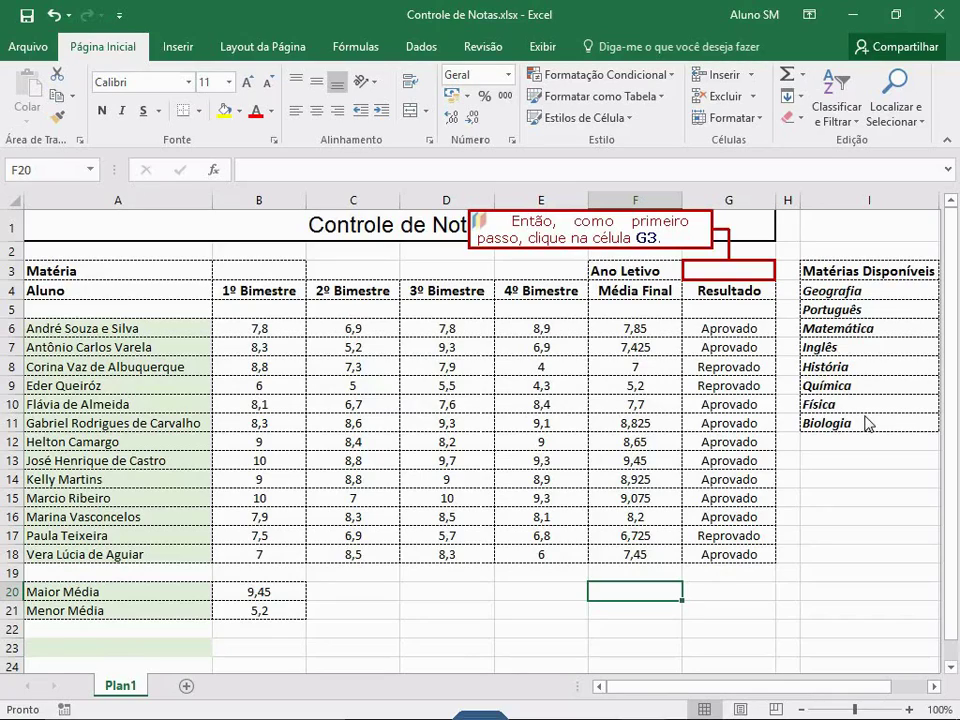
Add data validation to the Ano Letivo cell G3 allowing only Número inteiro, é maior ou igual a, with a minimum of 2010
click(752, 278)
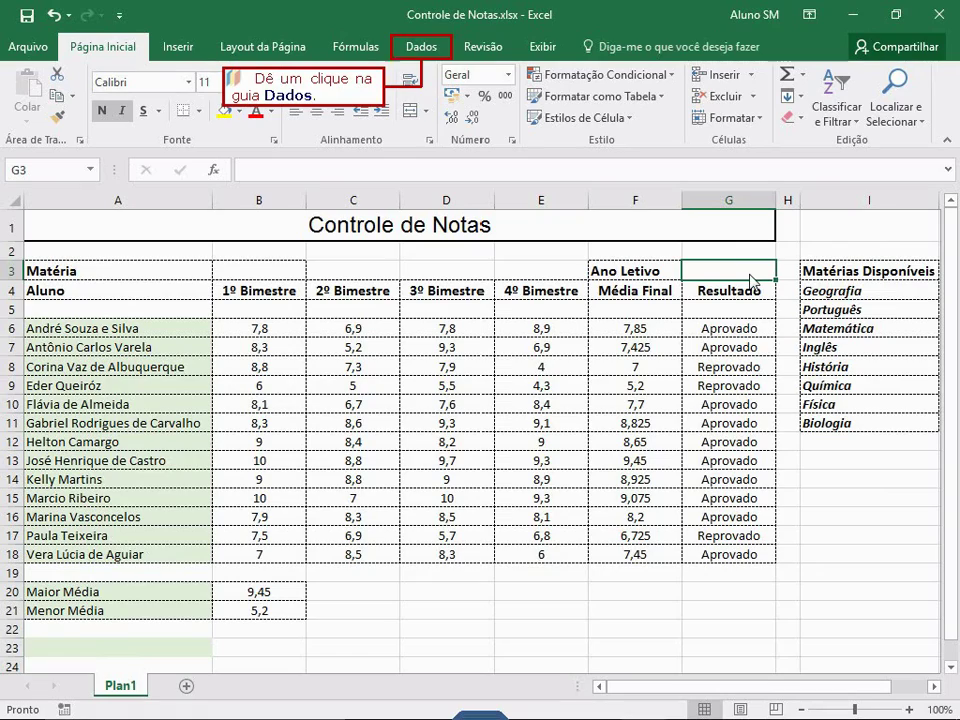
click(420, 48)
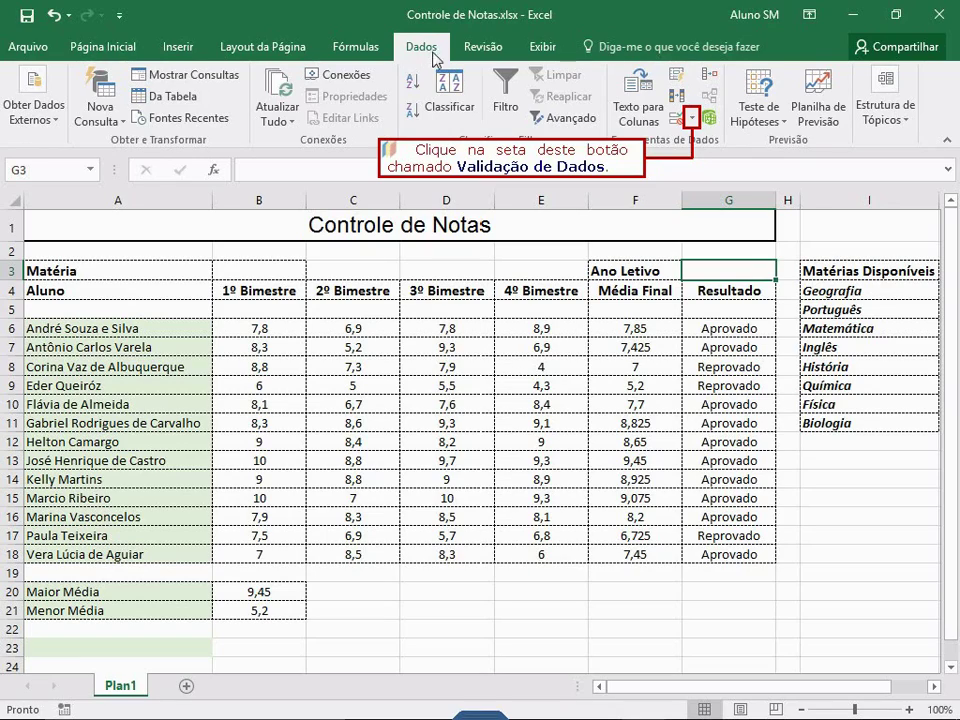
click(693, 119)
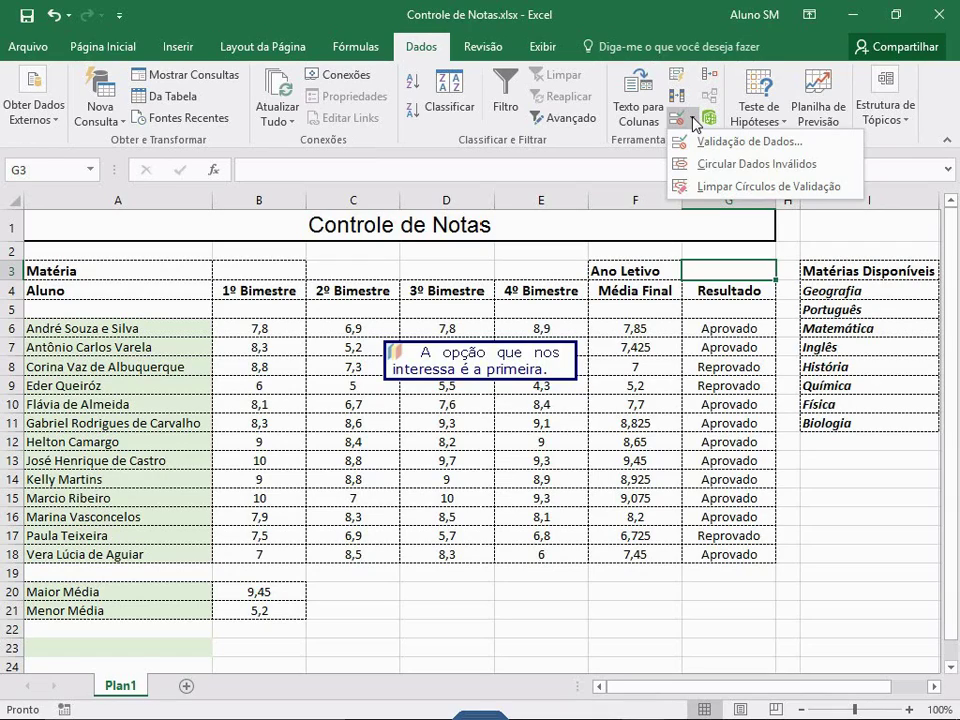
click(810, 147)
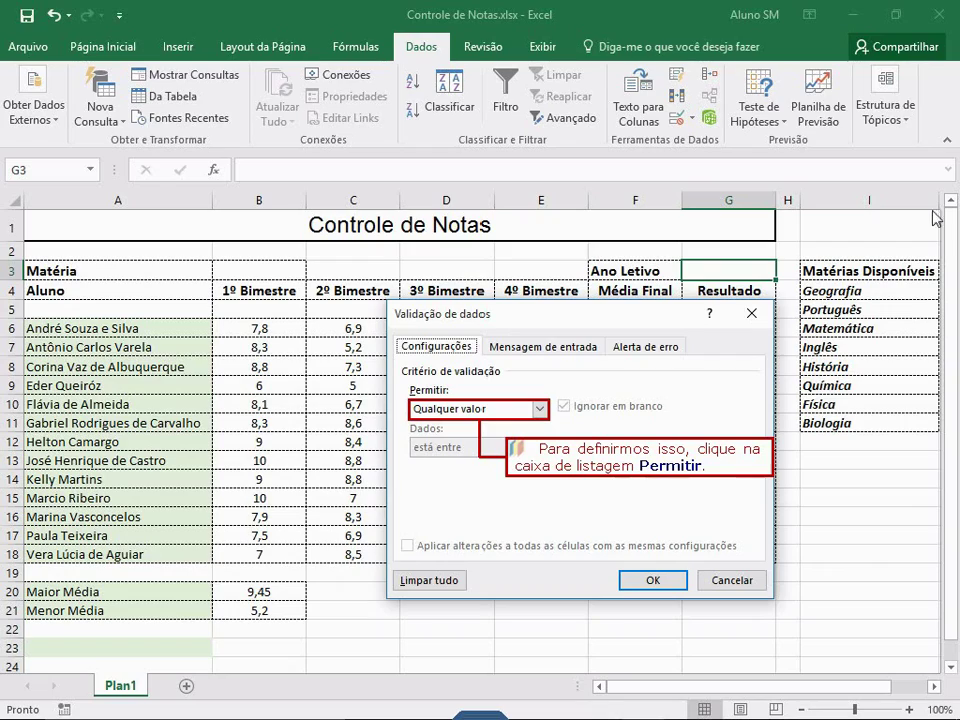
click(505, 412)
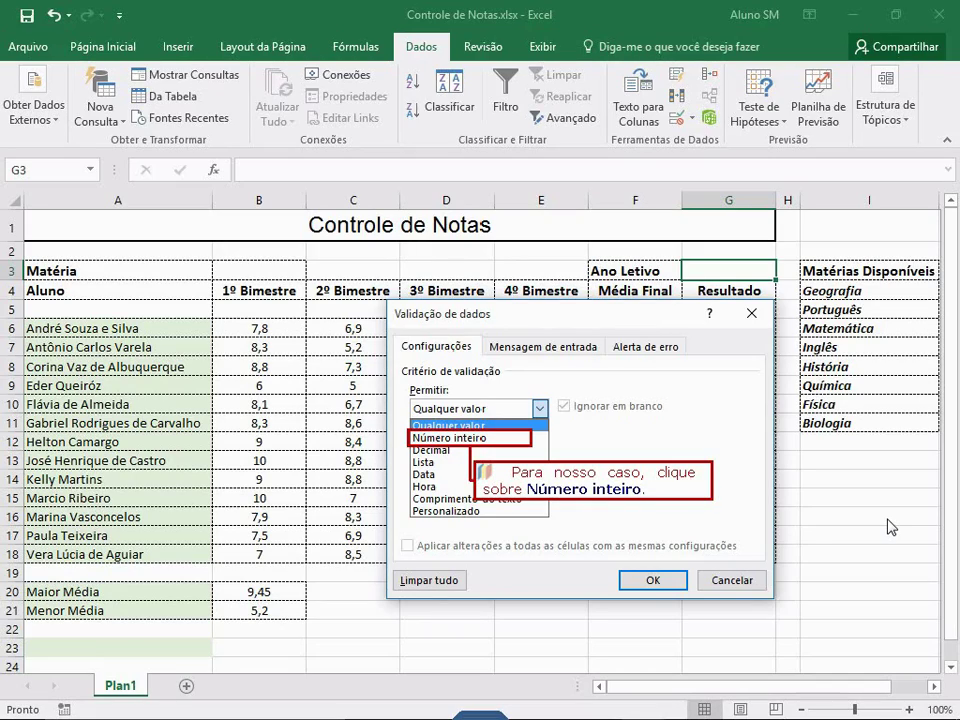
click(494, 439)
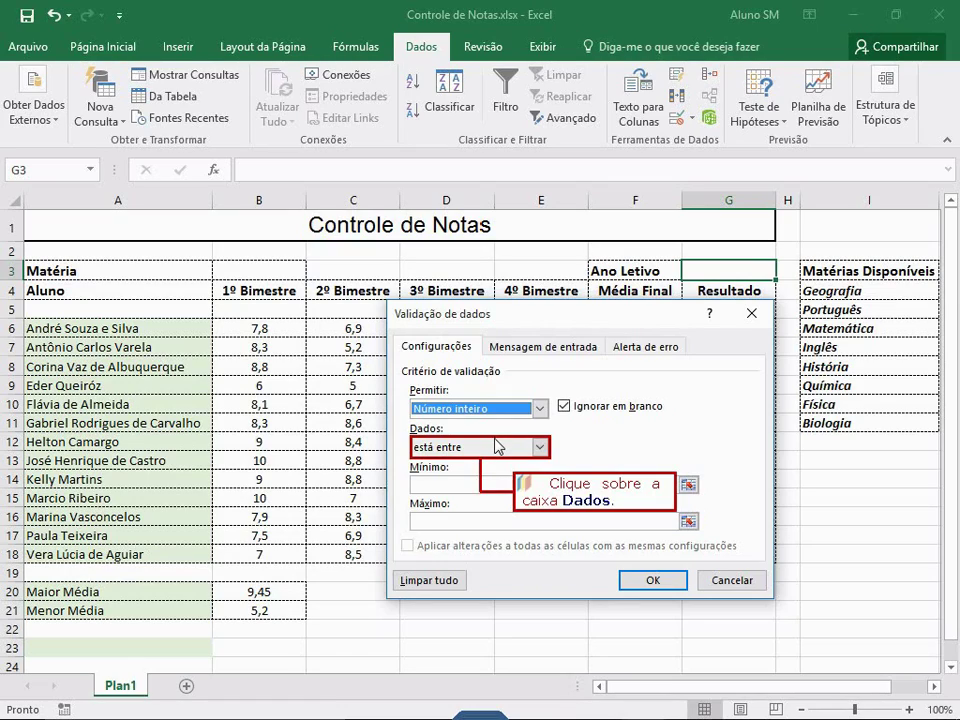
click(497, 446)
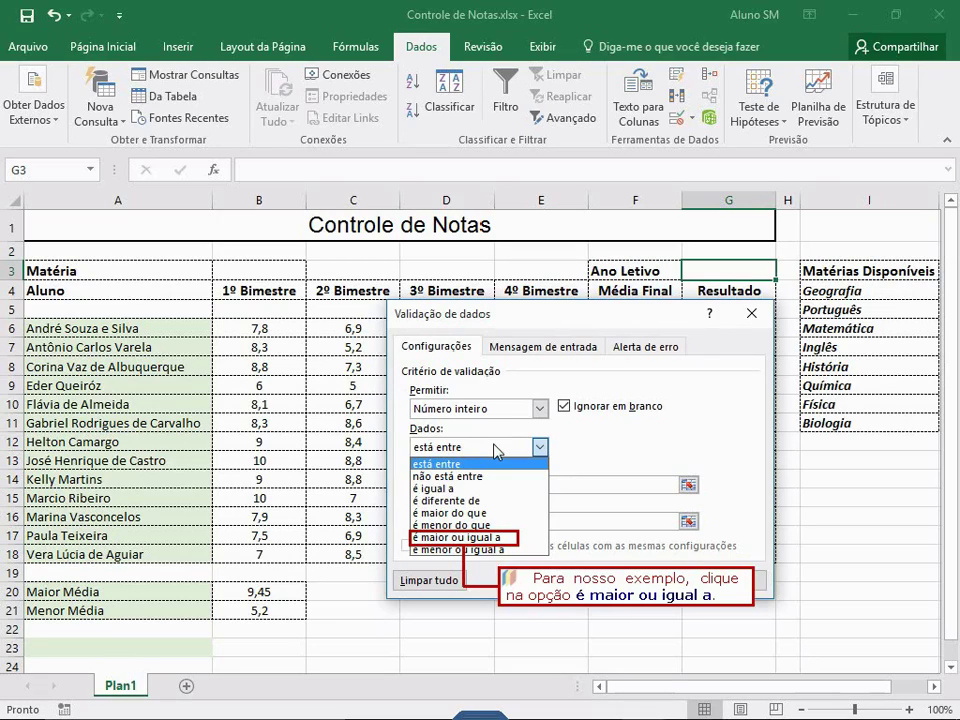
click(490, 537)
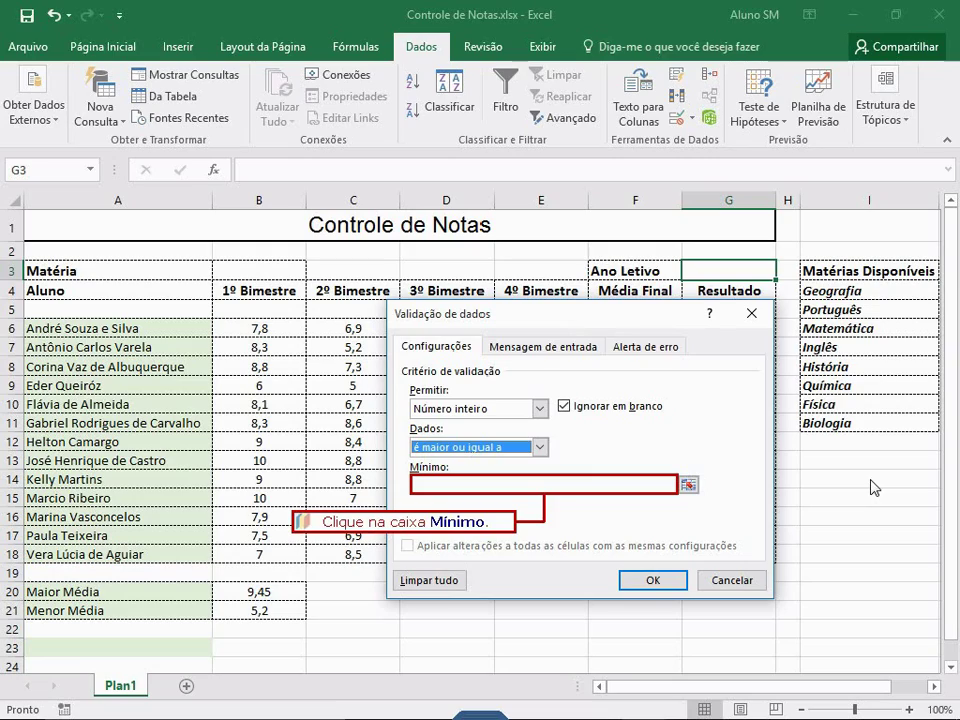
click(477, 486)
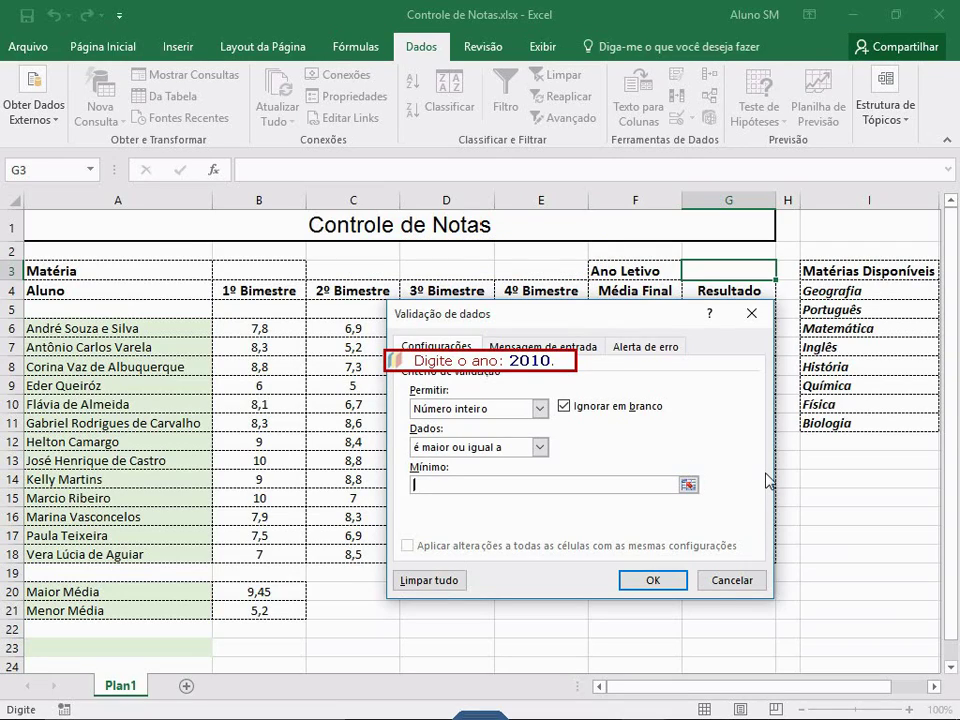
text(2010)
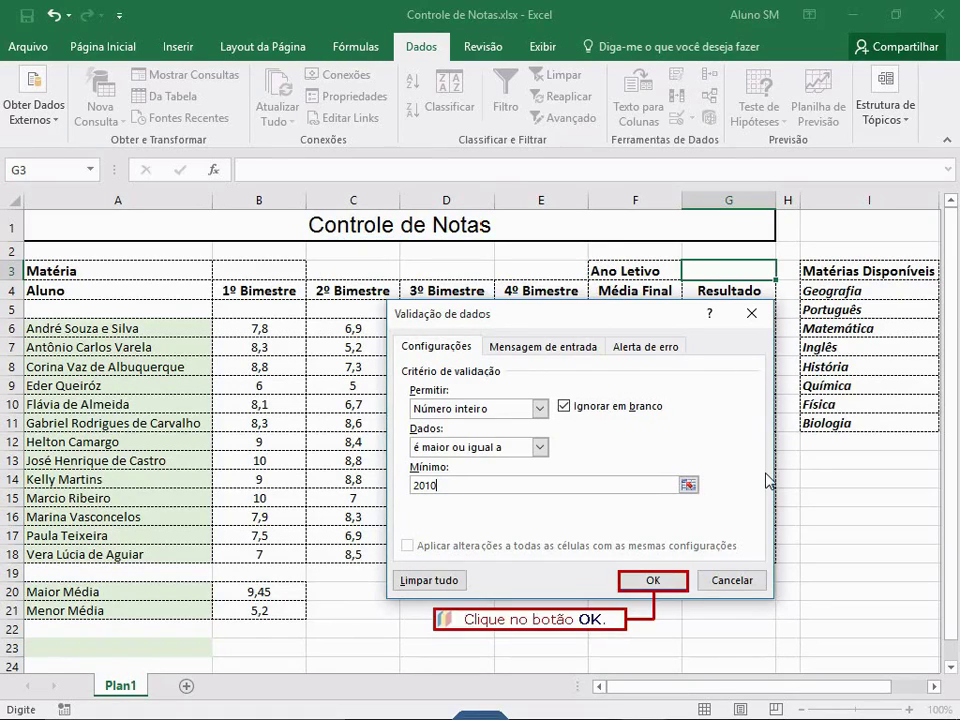
click(657, 582)
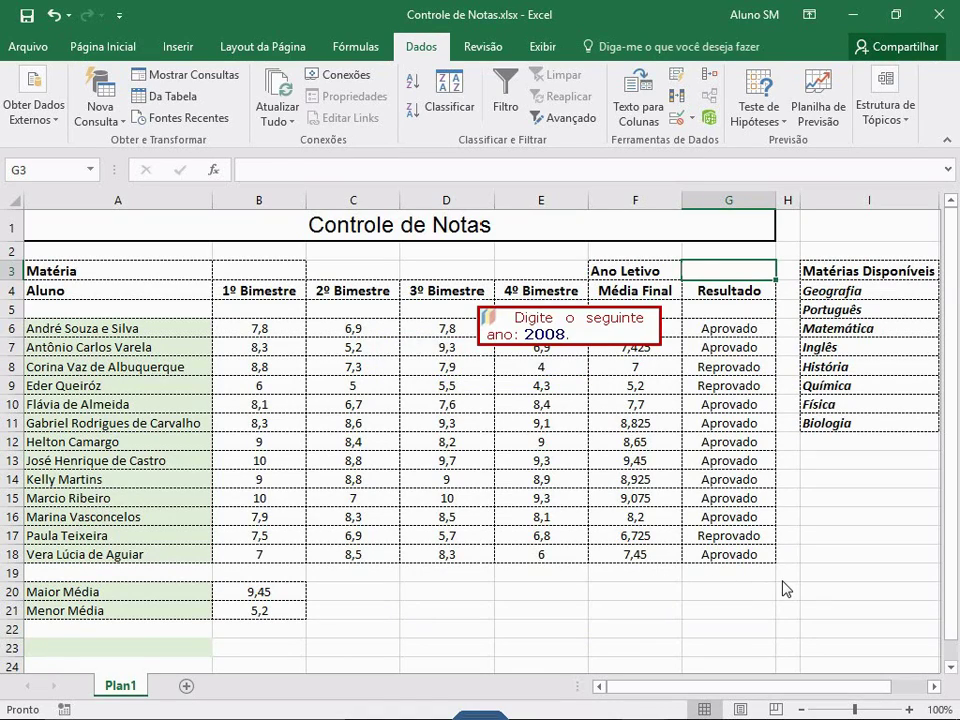
Test the validation rule by trying to enter the year 2008 in cell G3, and cancel the entry
text(2008)
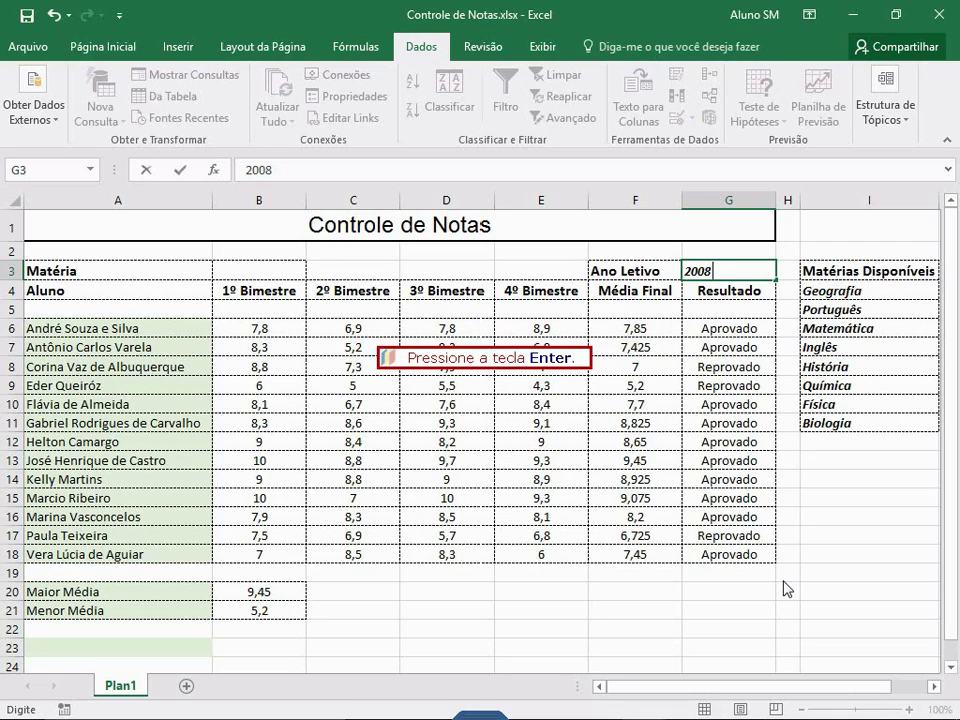
key(Return)
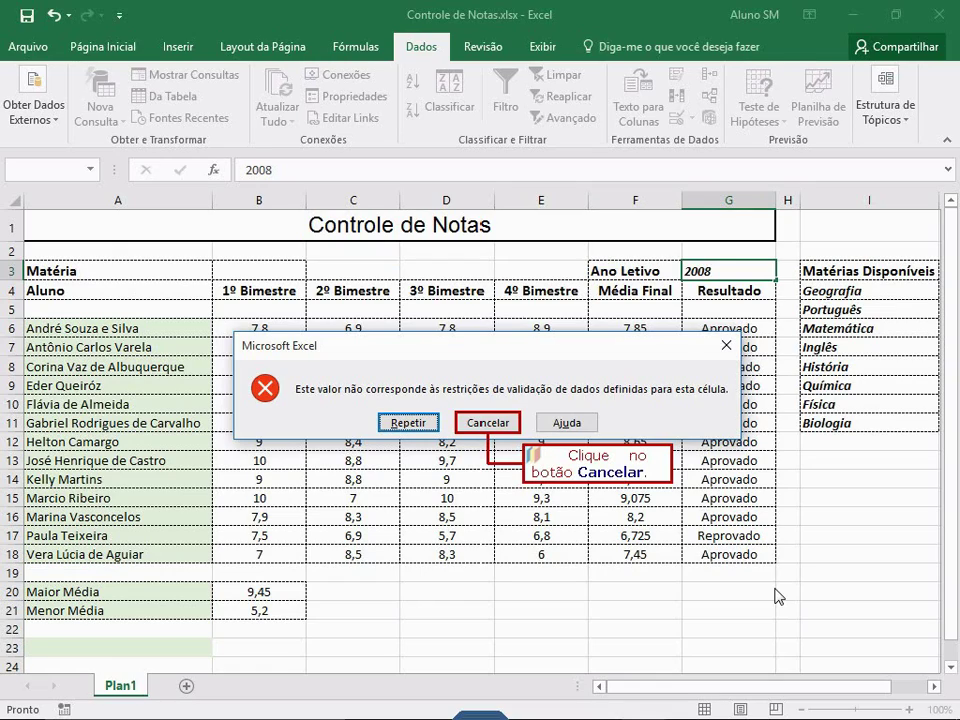
click(482, 424)
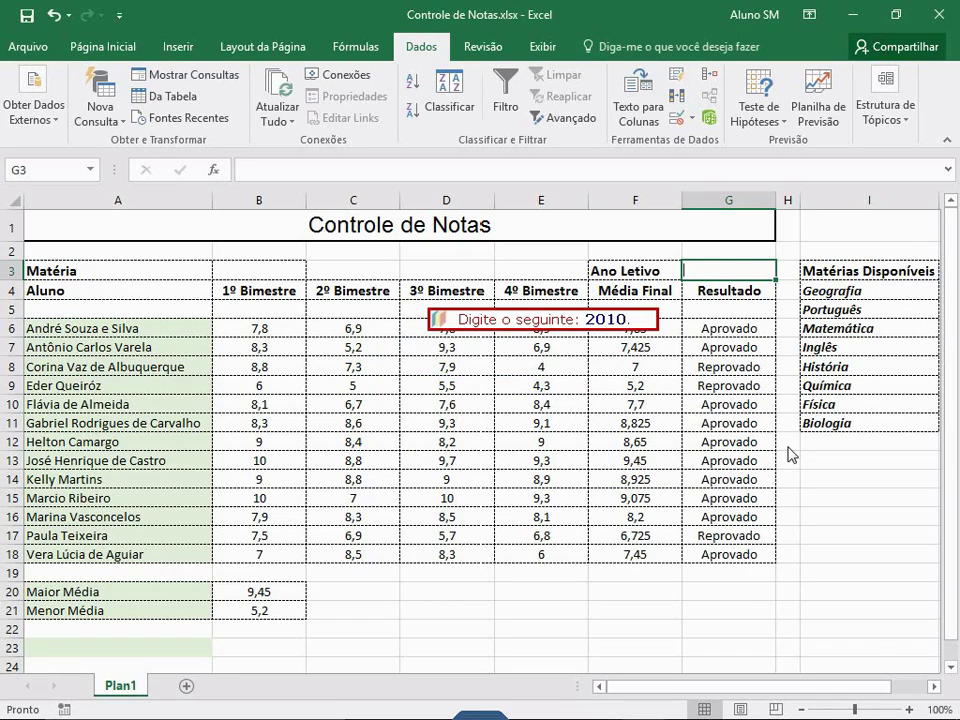
Enter 2010 as the school year in cell G3
text(2010)
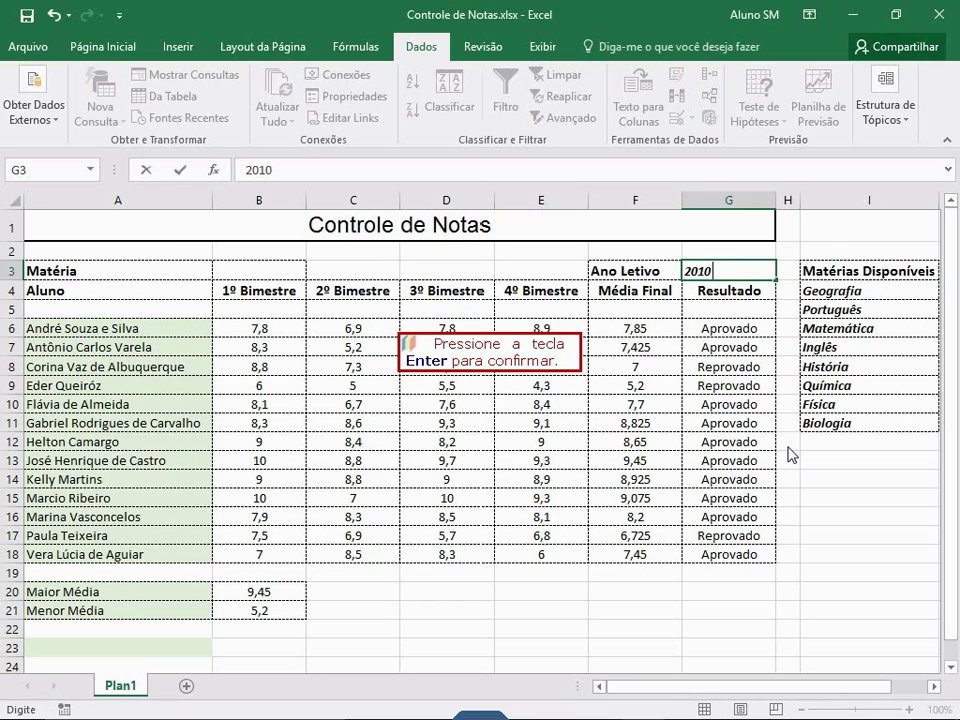
key(Return)
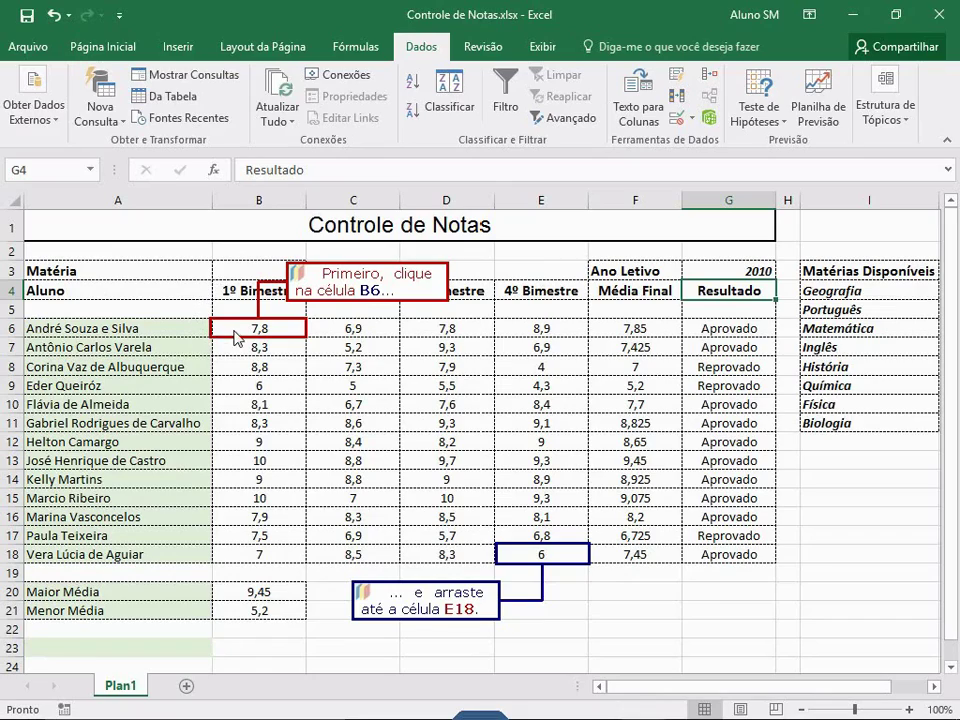
Set up data validation for the grades in B6:E18 to allow only Decimal values between 0 and 10
mouse_move(237, 337)
mouse_down()
mouse_move(315, 377)
mouse_move(456, 478)
mouse_move(499, 553)
mouse_move(523, 560)
mouse_up()
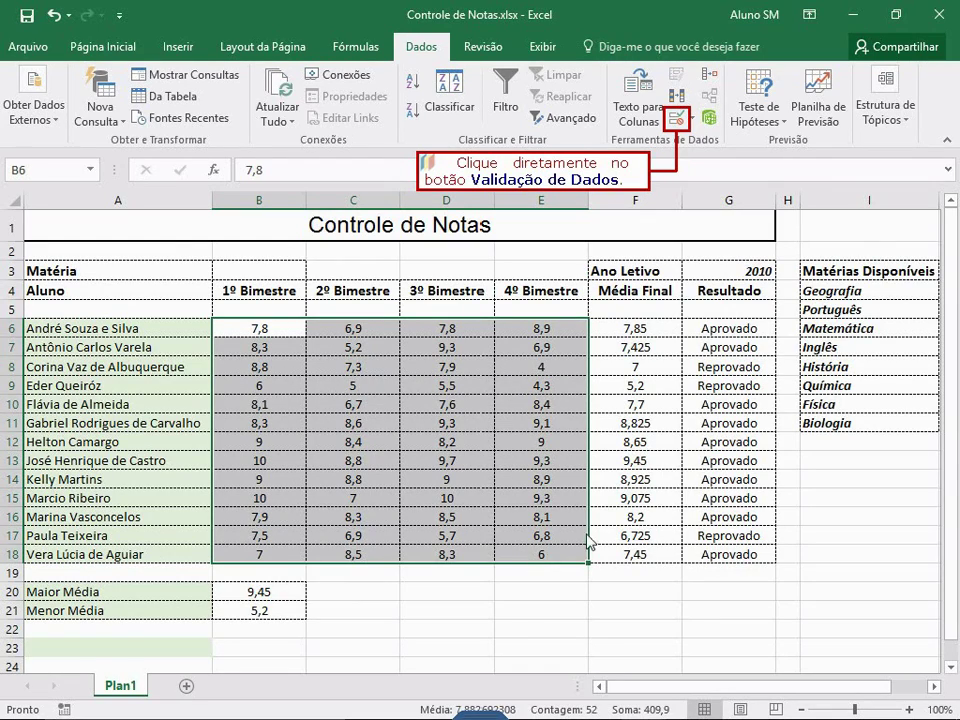
click(676, 119)
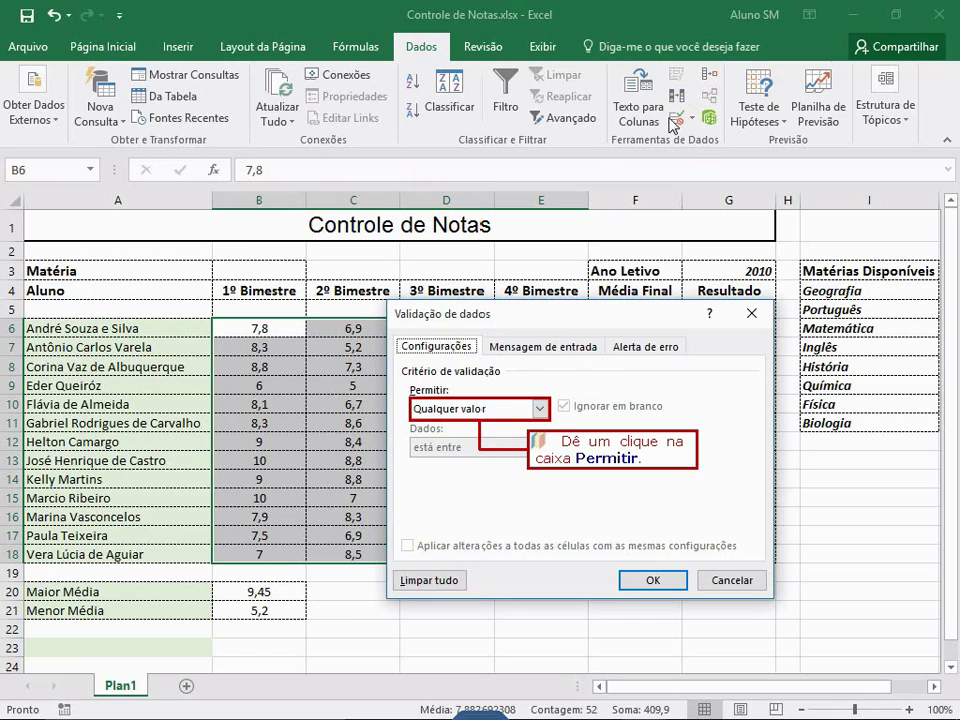
click(446, 410)
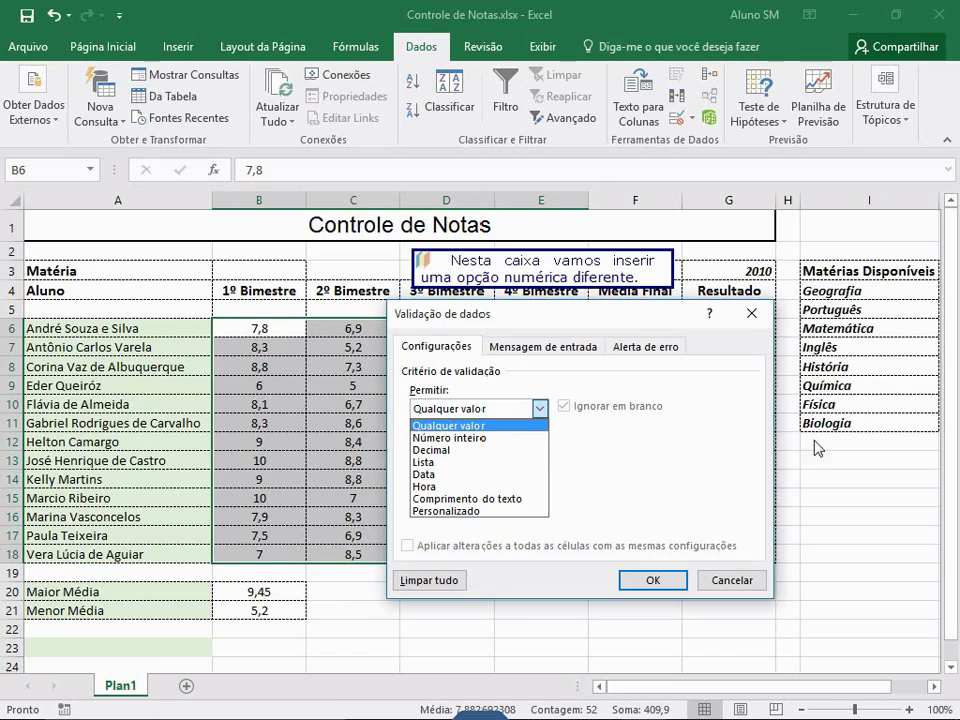
click(427, 451)
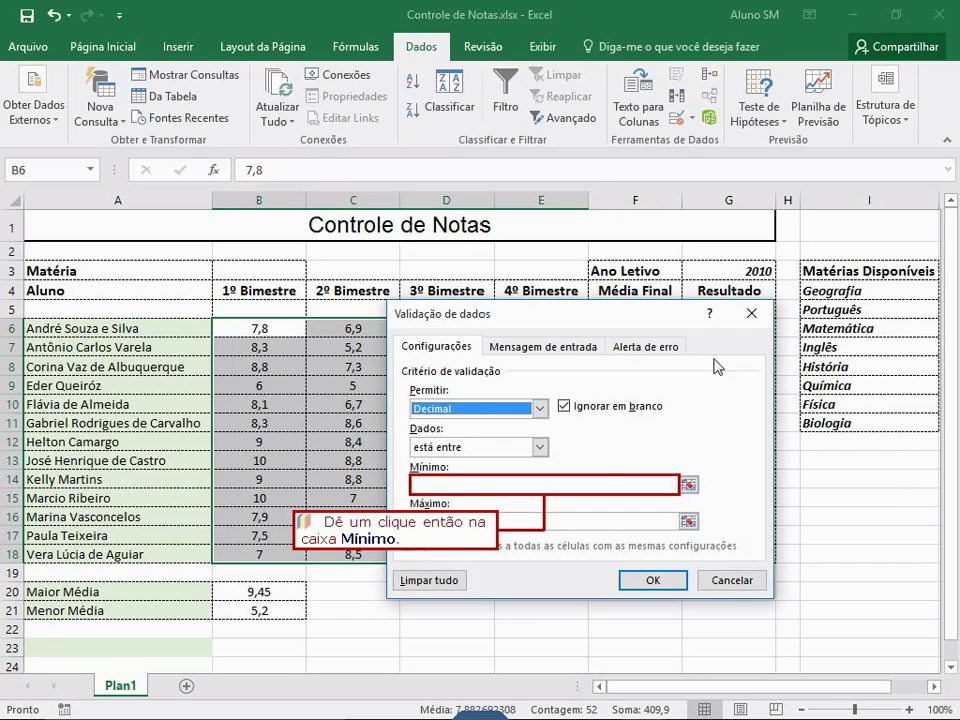
click(592, 487)
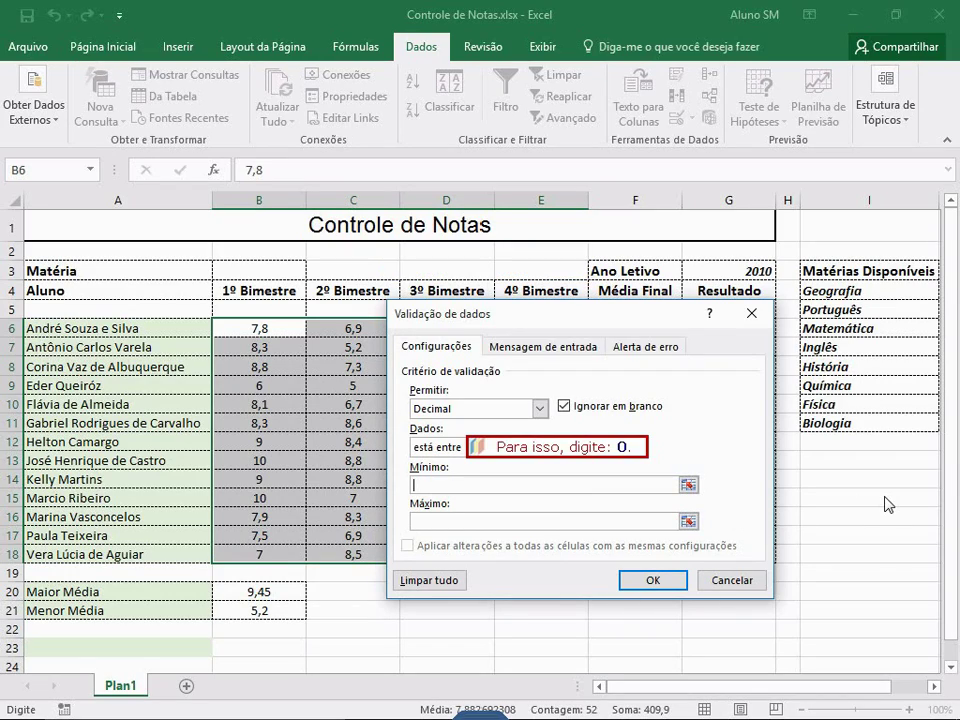
text(0)
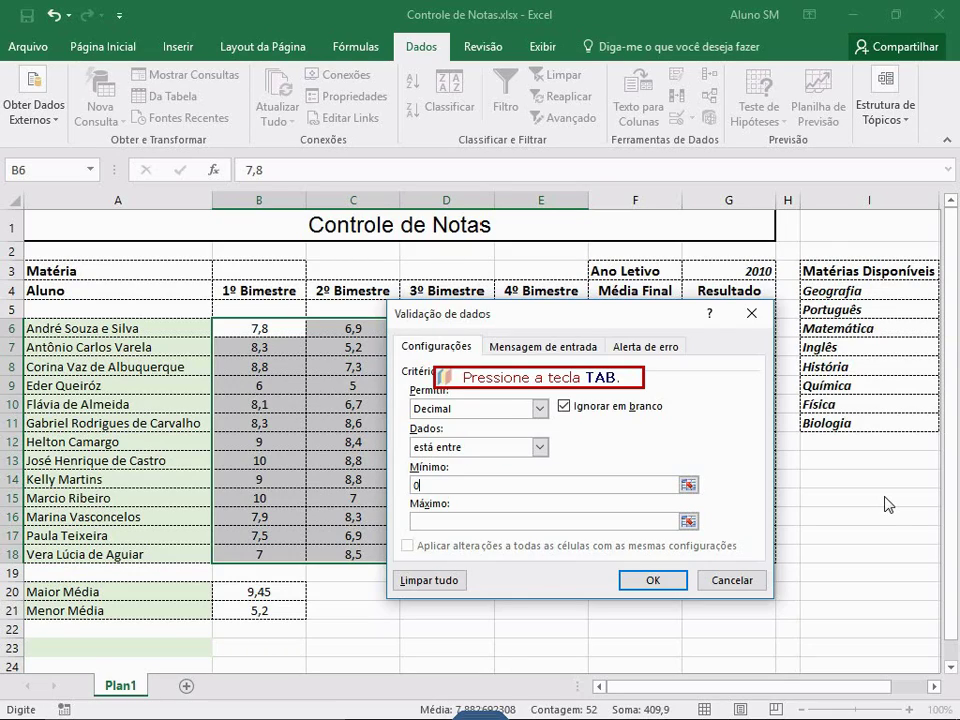
key(Tab)
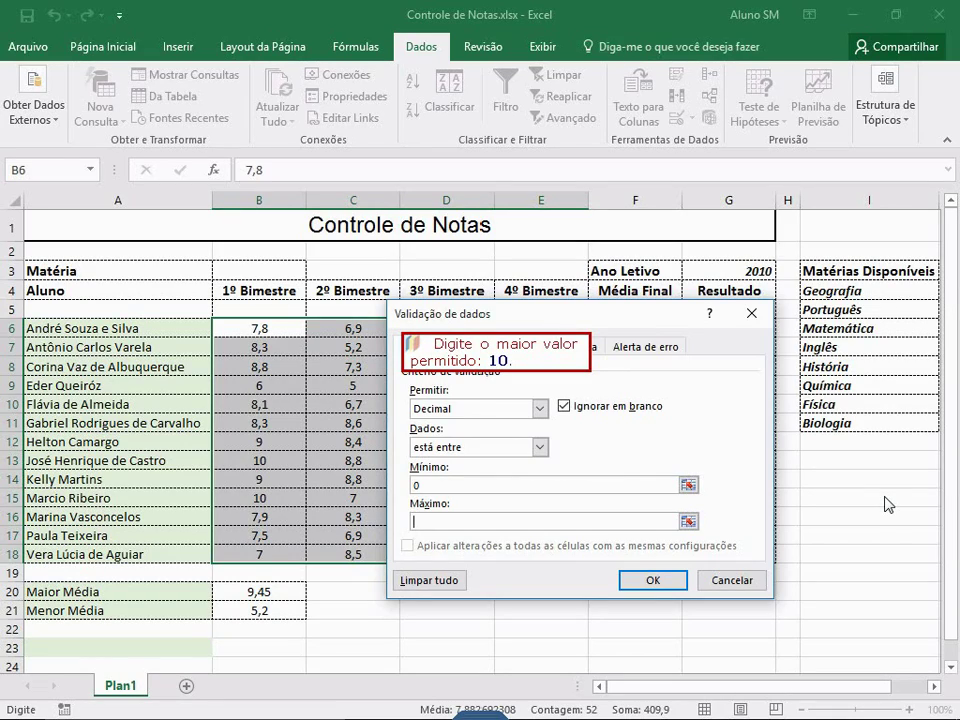
text(10)
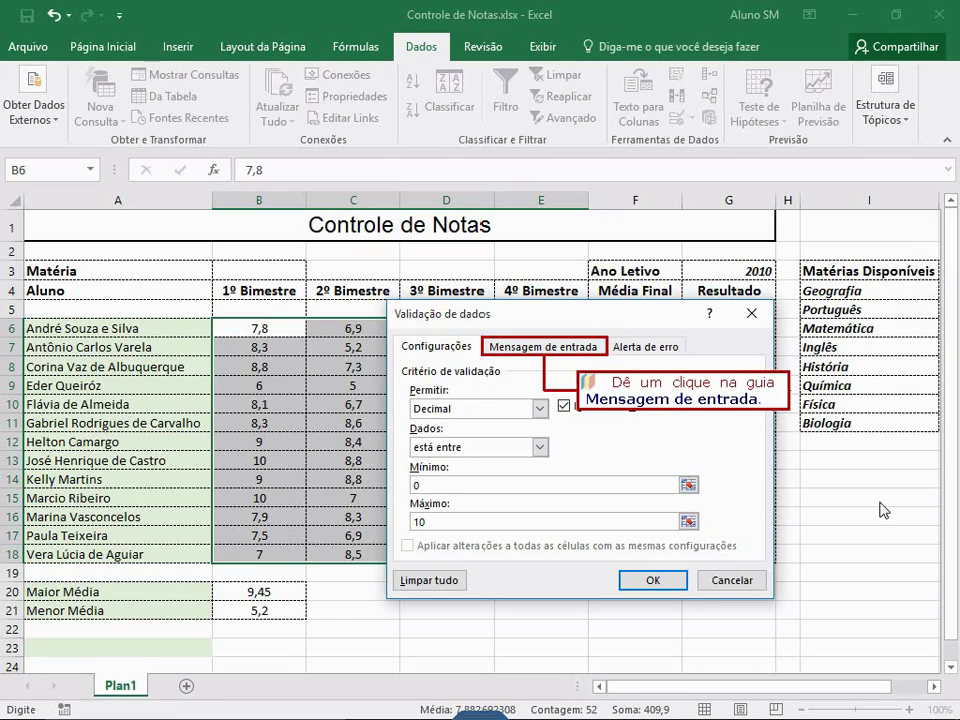
Add the input message "Entre com as notas com valor entre 0 e 10" titled "Valor para Nota" and apply the validation
click(510, 348)
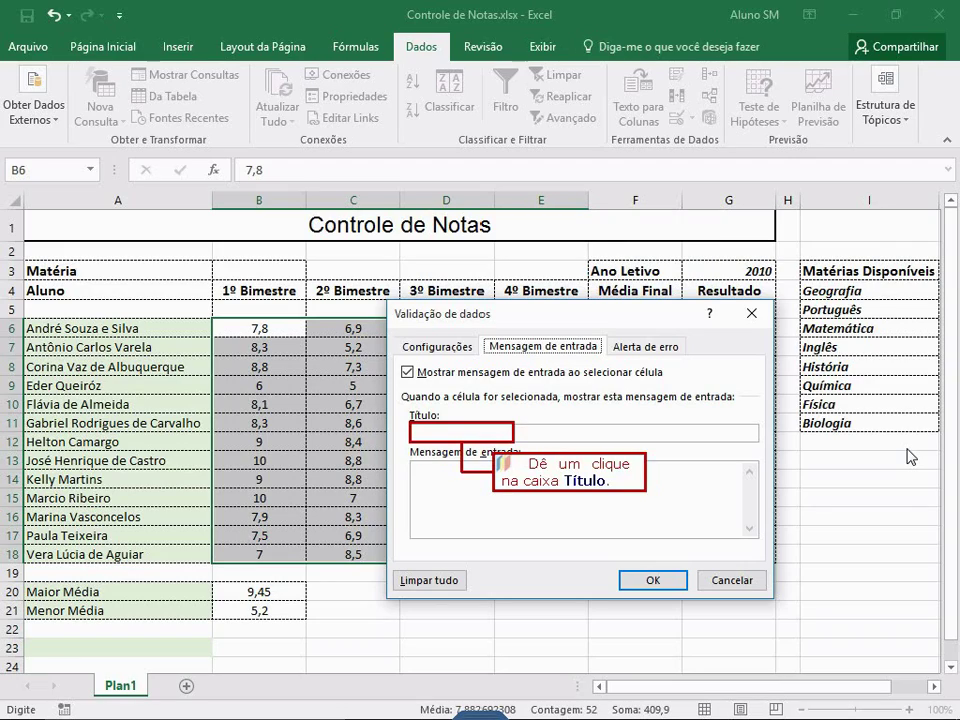
click(486, 433)
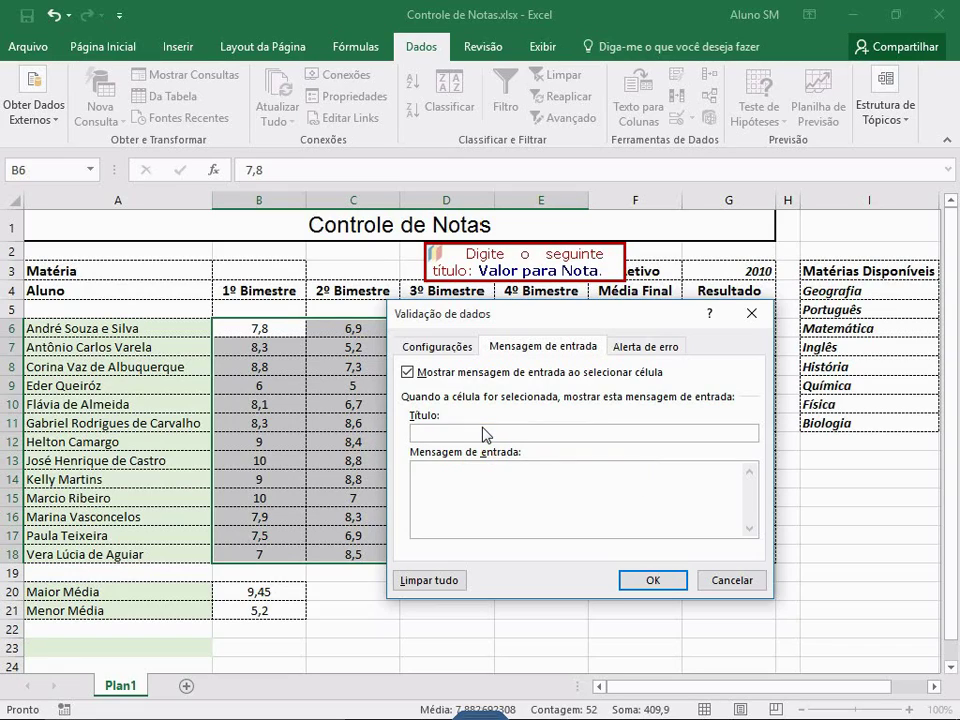
text(Valor para No)
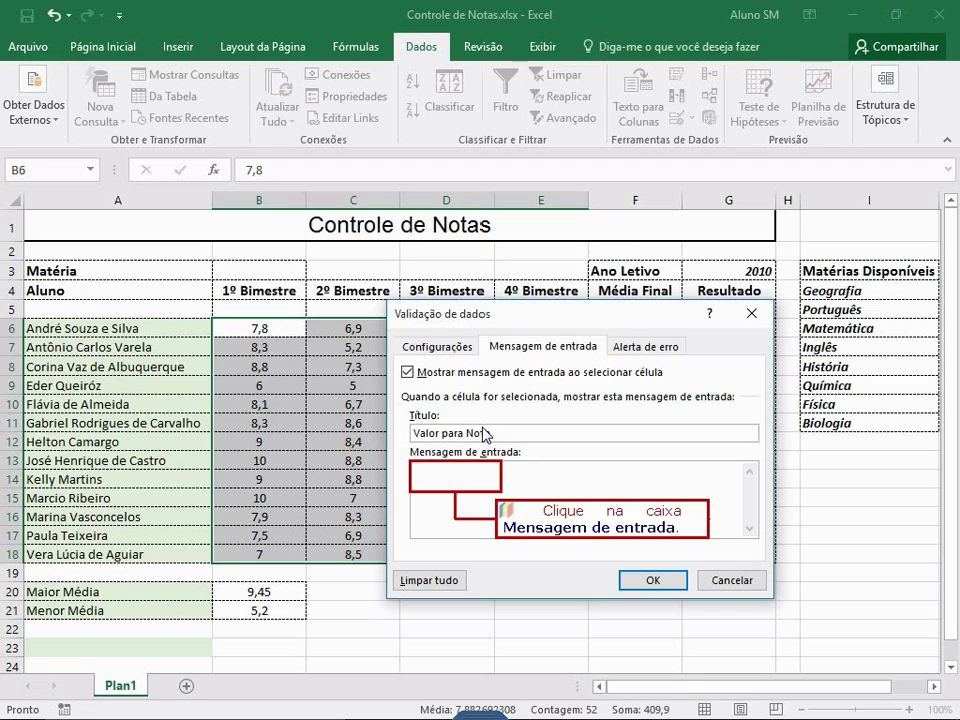
text(ta)
click(458, 483)
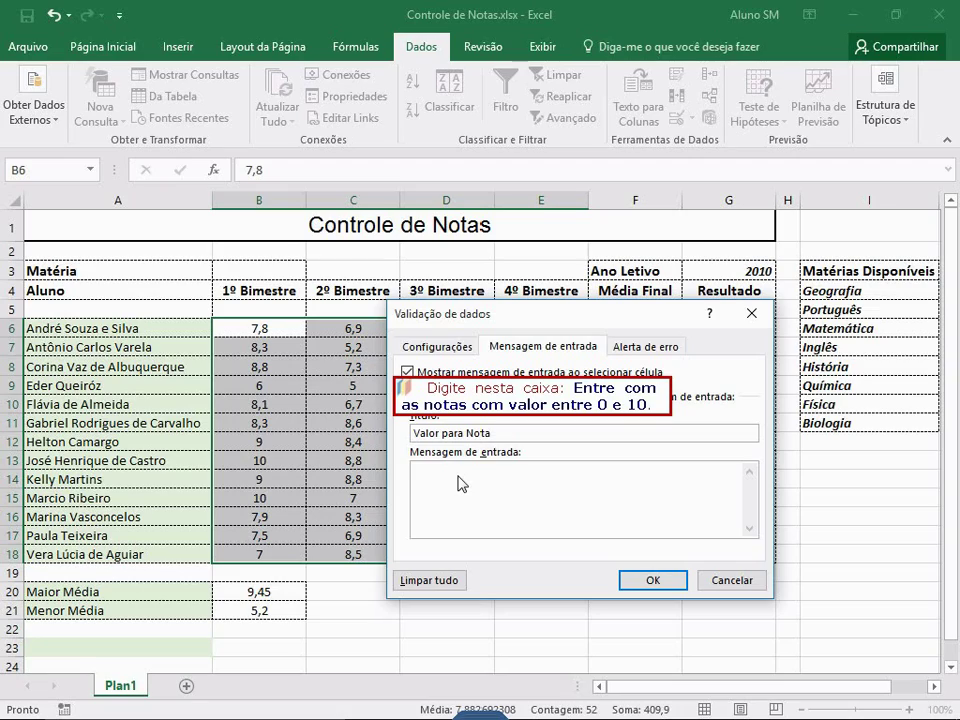
text(Entre com as notas com valor e)
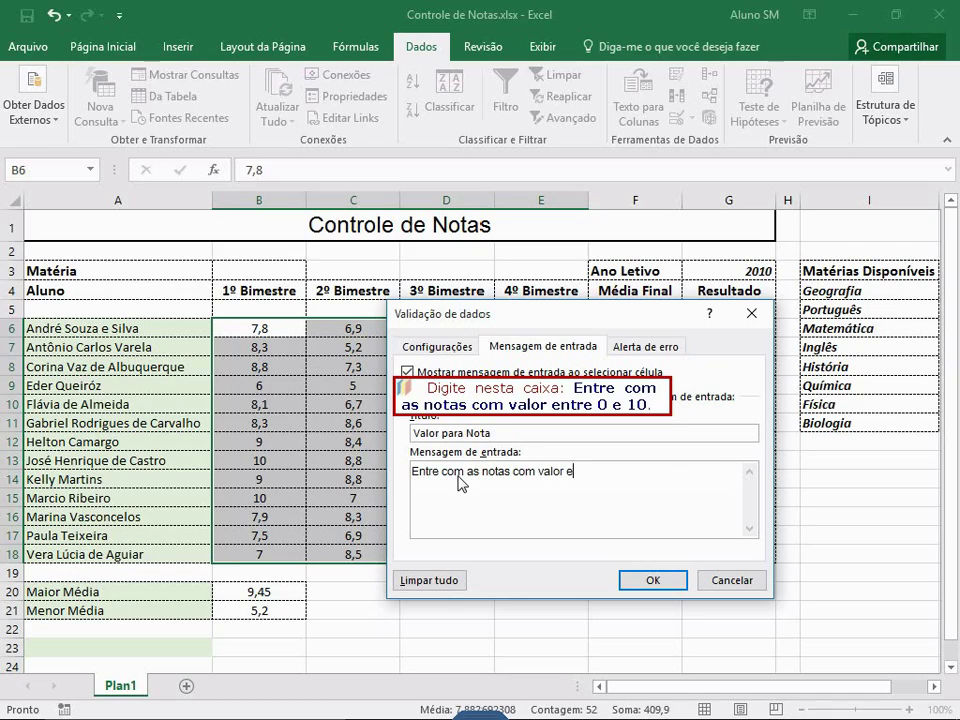
text(ntre 0 e 10)
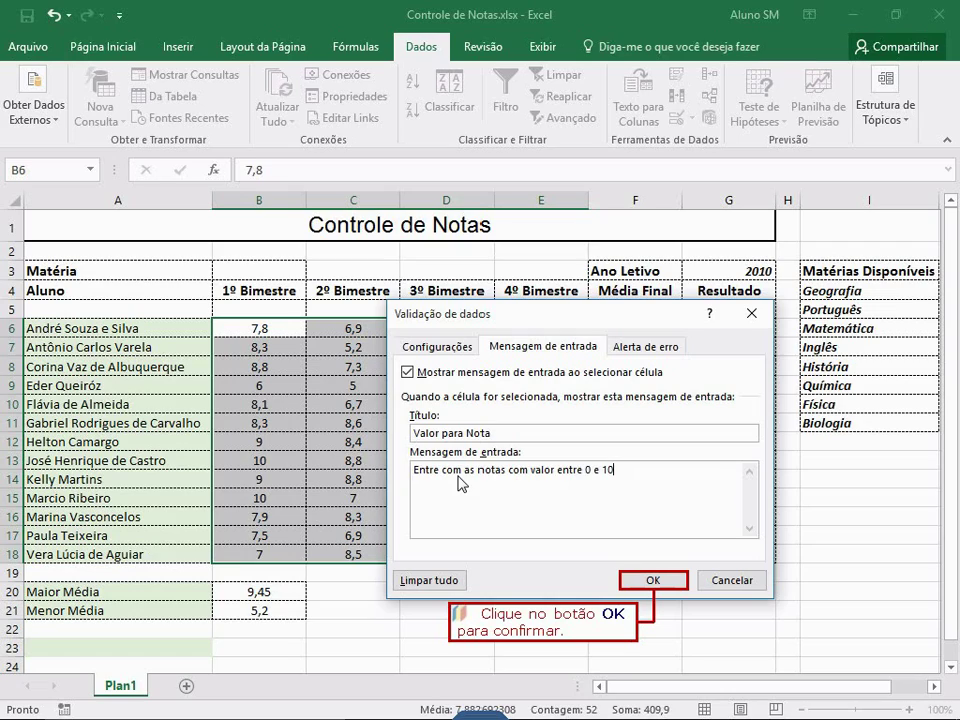
click(652, 580)
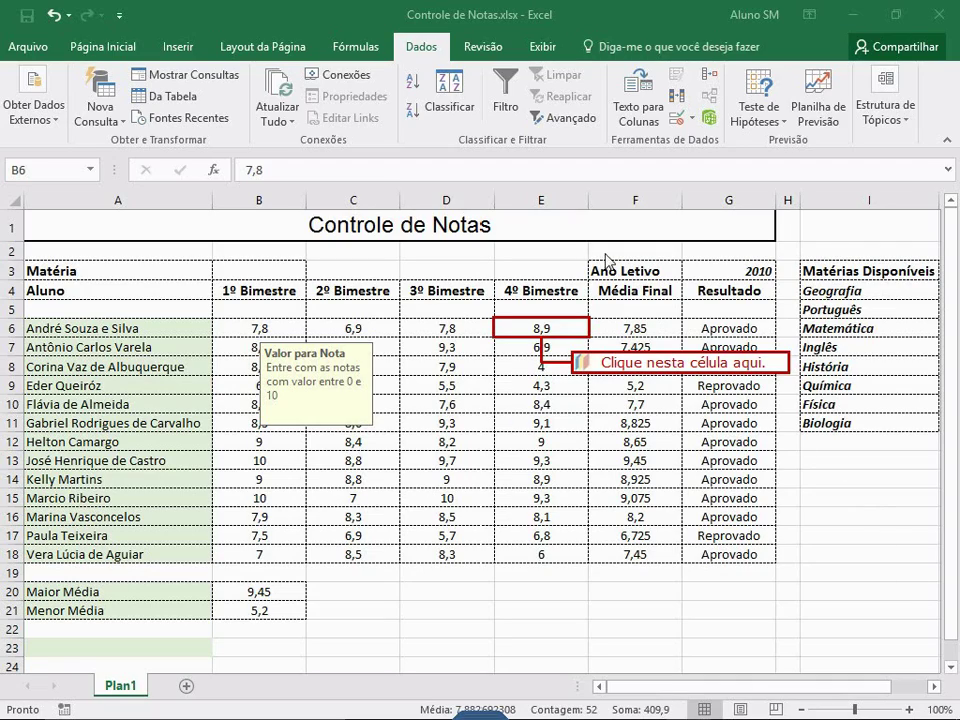
Test the grade validation by trying to enter 12 in cell E6, and cancel the entry
click(530, 330)
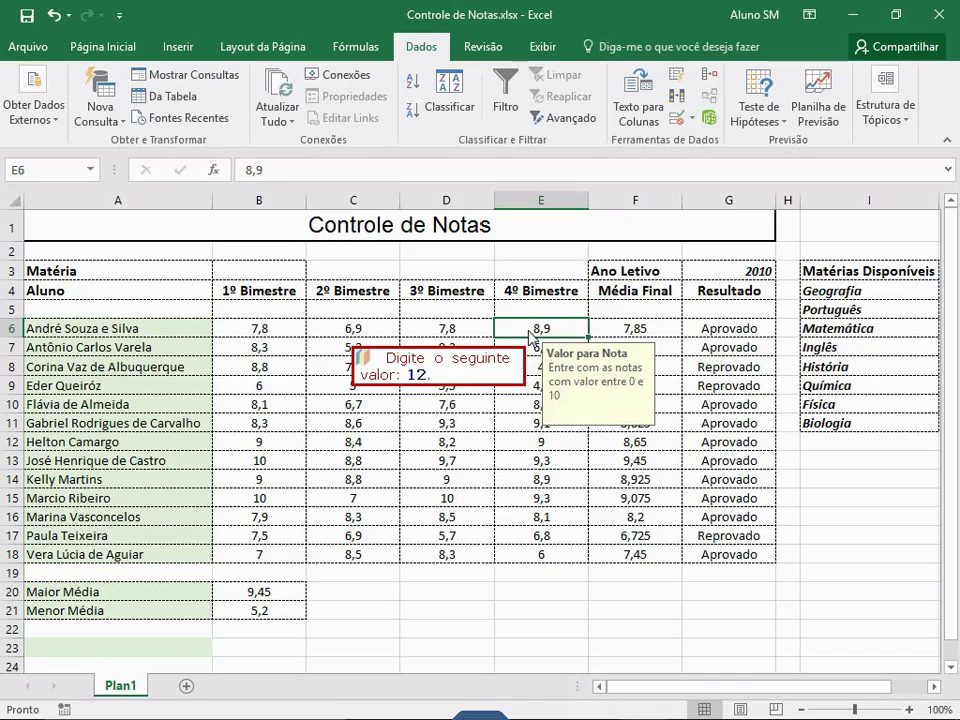
text(12)
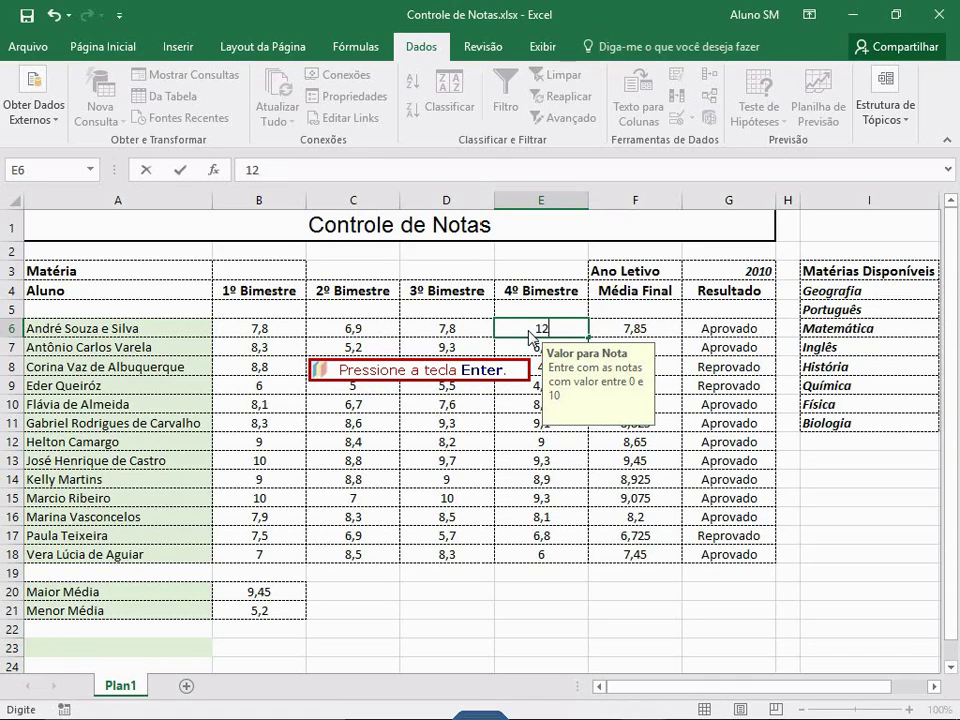
key(Return)
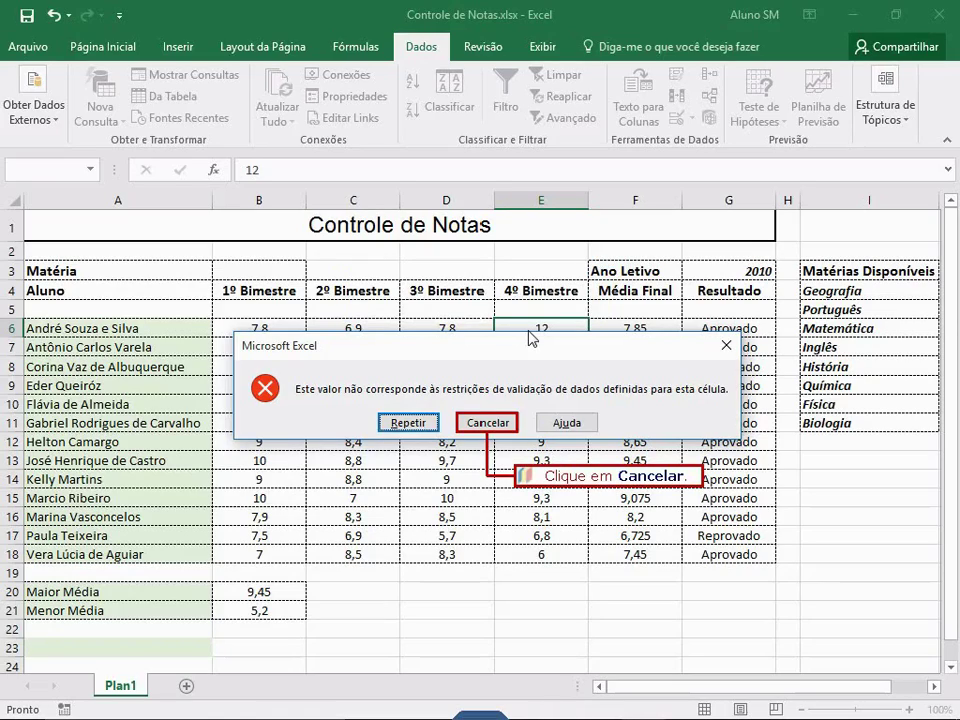
click(500, 426)
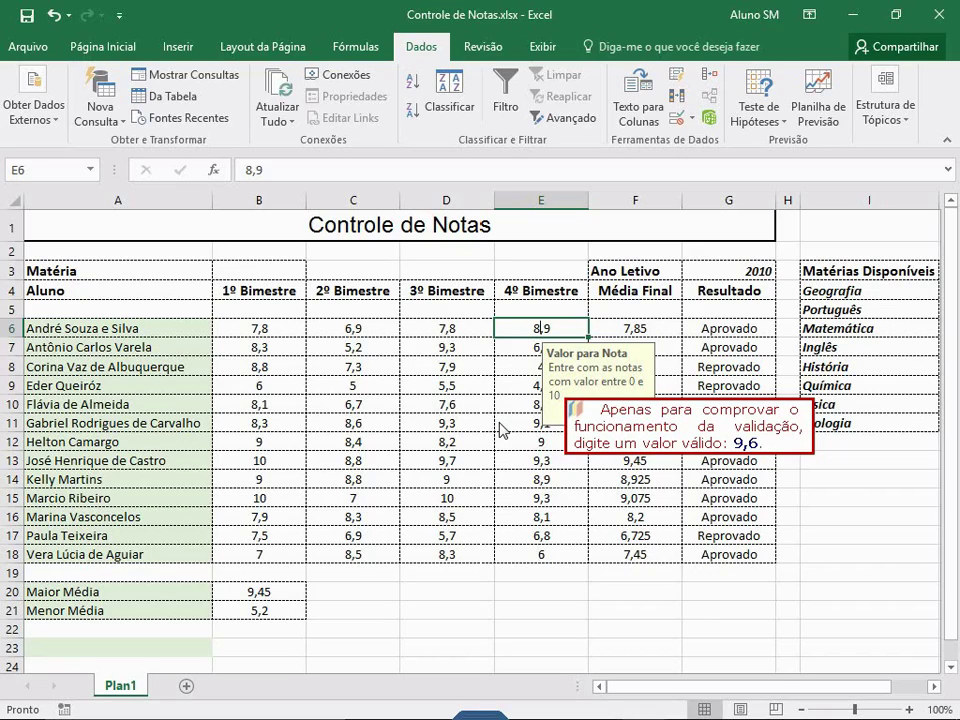
Enter the valid grade 9,6 in cell E6
text(9,6)
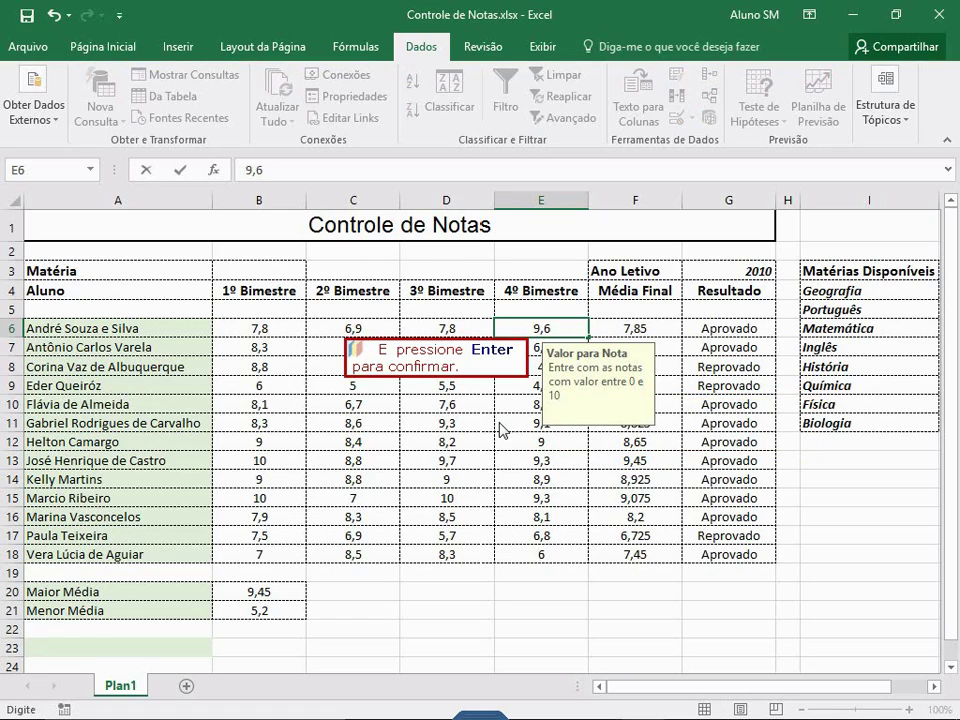
key(Return)
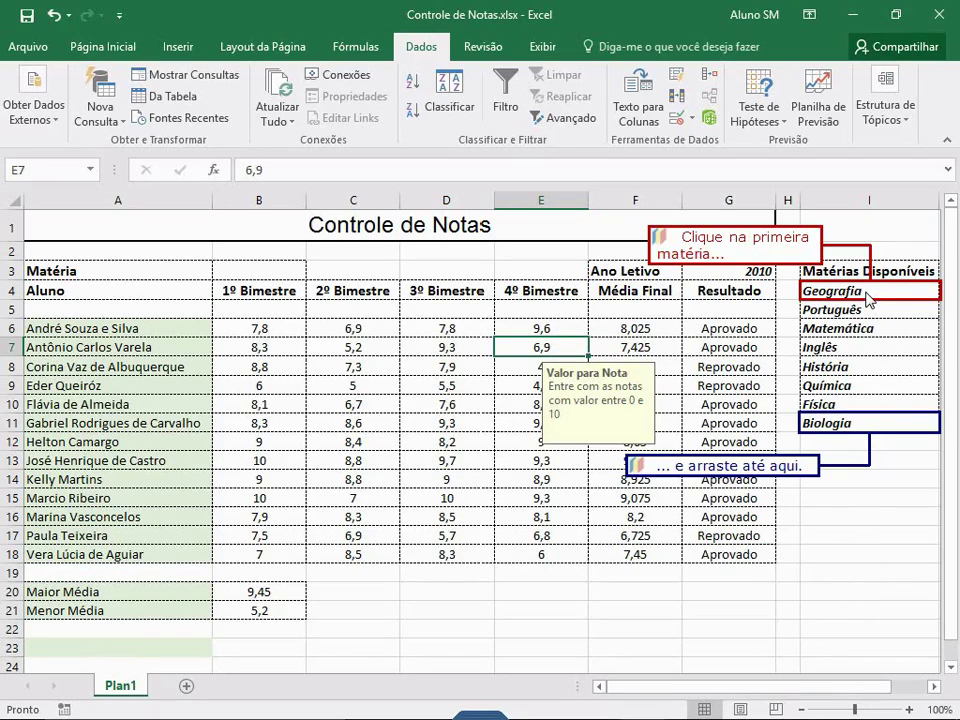
Name the available subjects range I4:I11 "materias"
drag(868, 297, 868, 437)
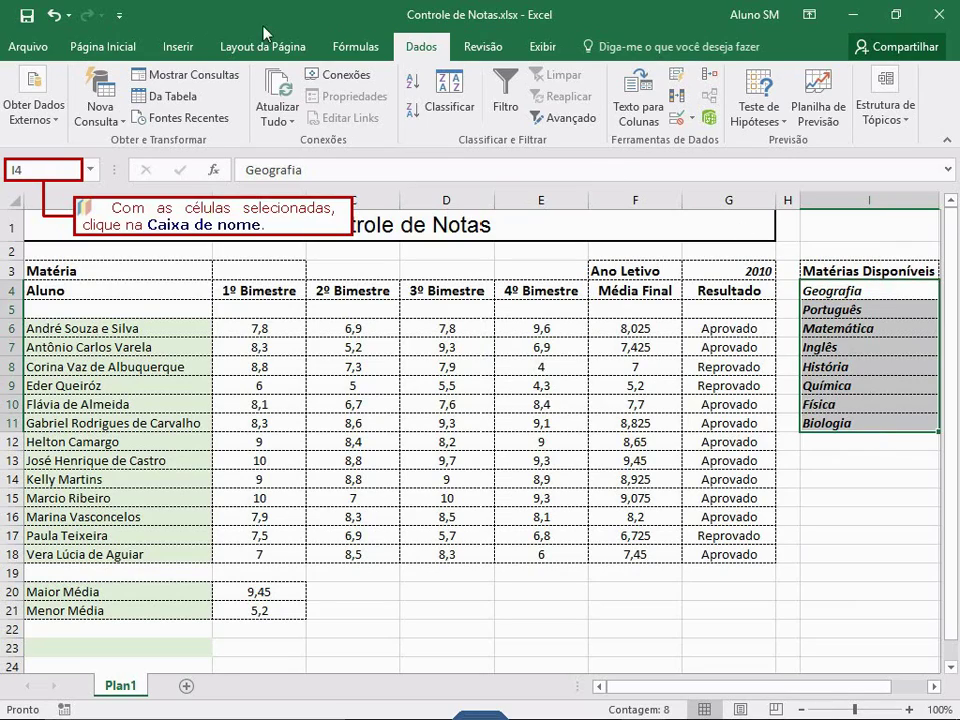
click(41, 177)
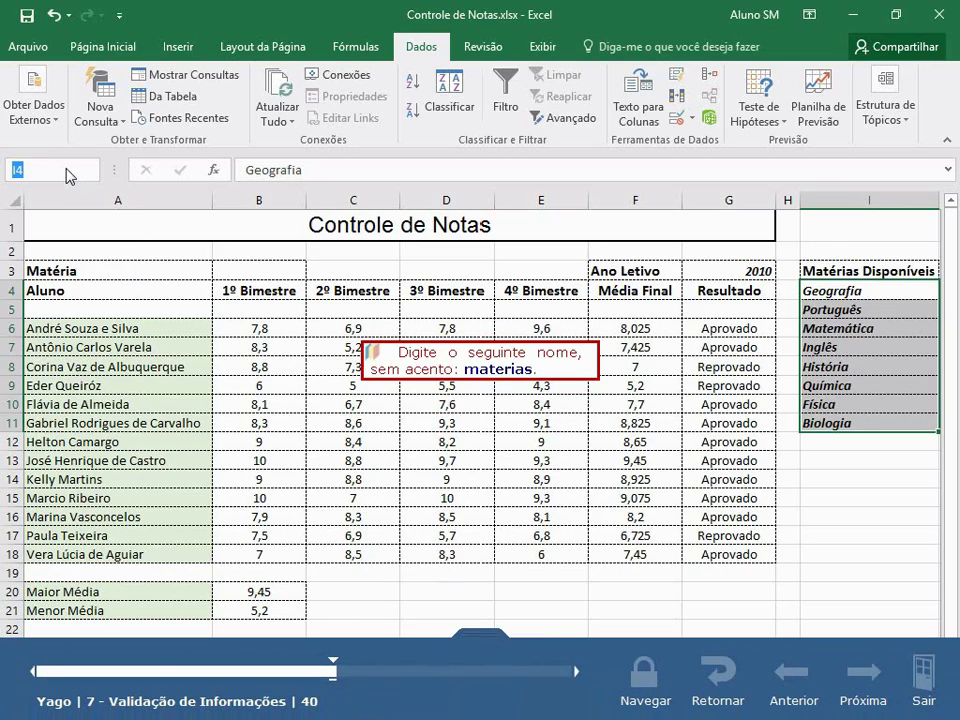
text(materias)
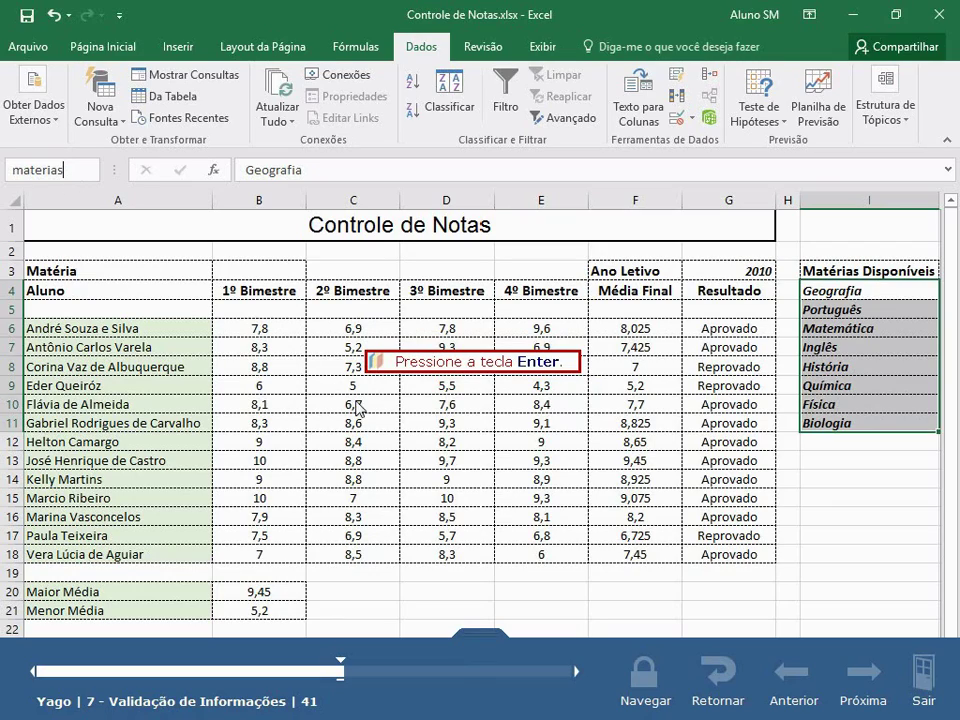
key(Return)
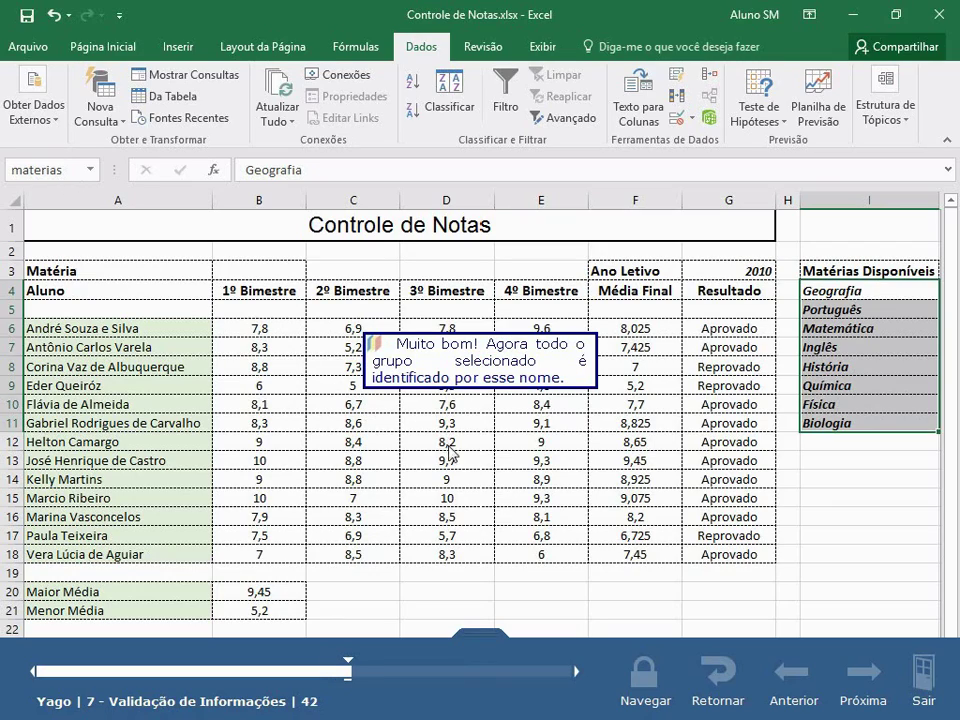
click(476, 634)
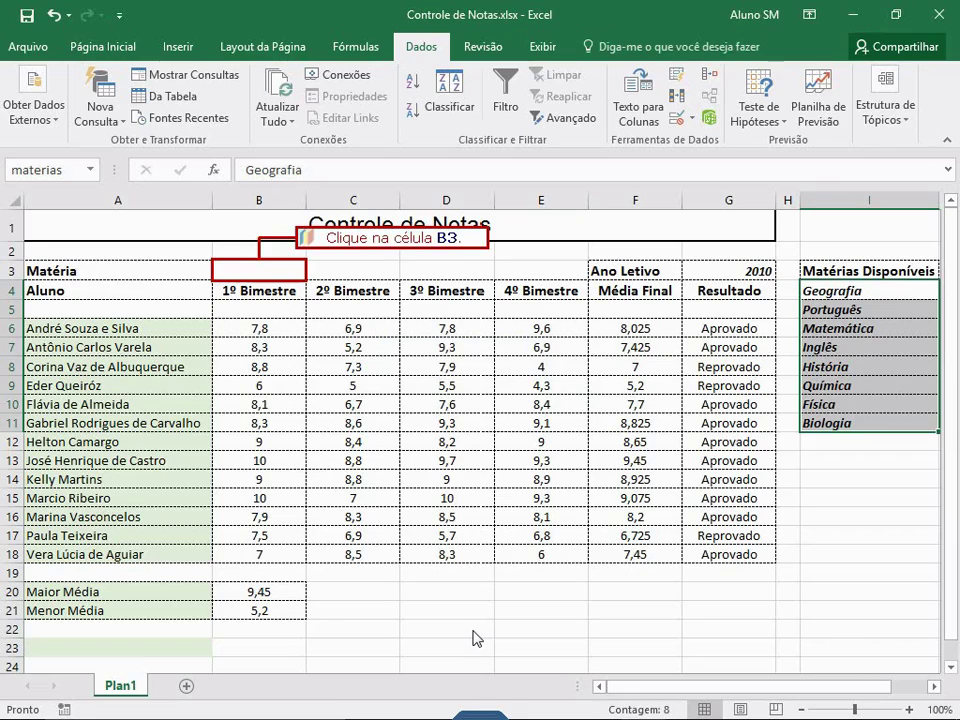
Set up data validation for cell B3 to allow only a Lista with the source =materias
click(275, 271)
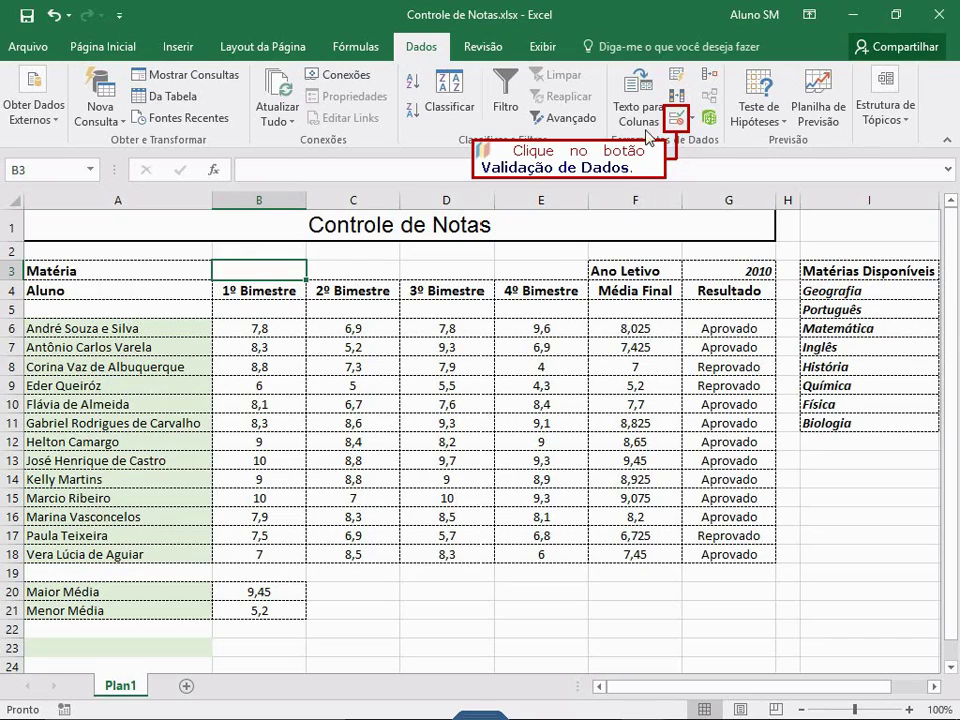
click(677, 118)
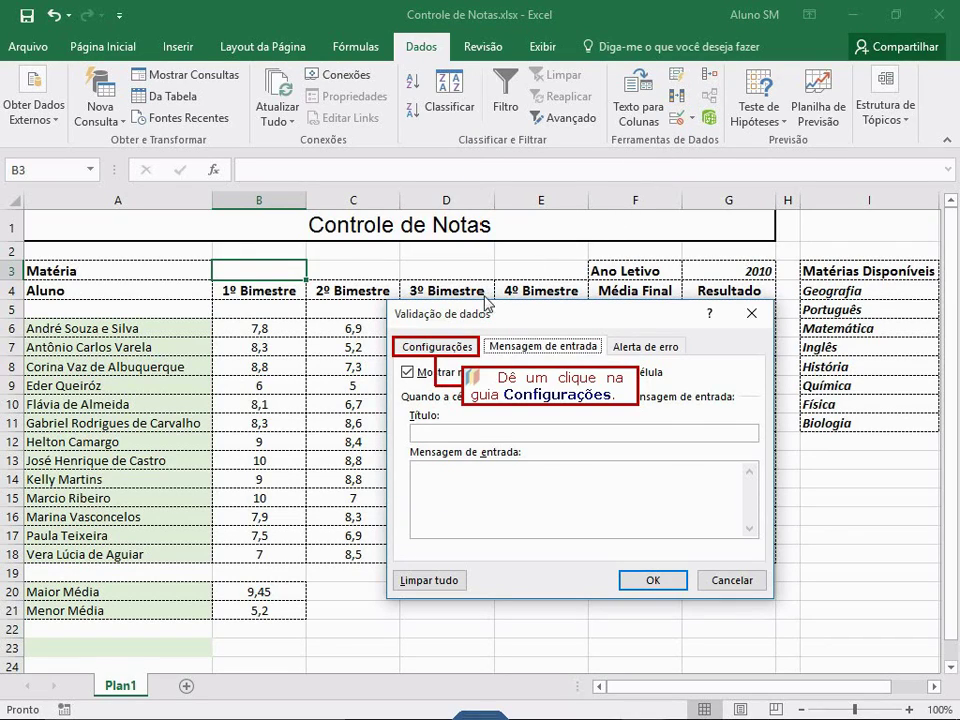
click(447, 350)
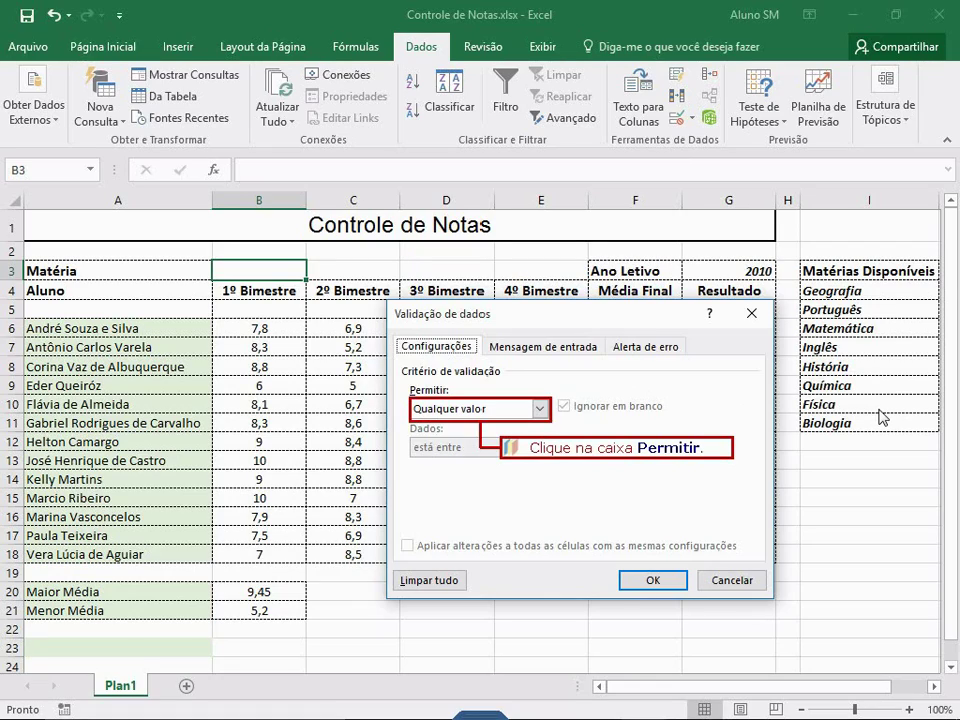
click(506, 410)
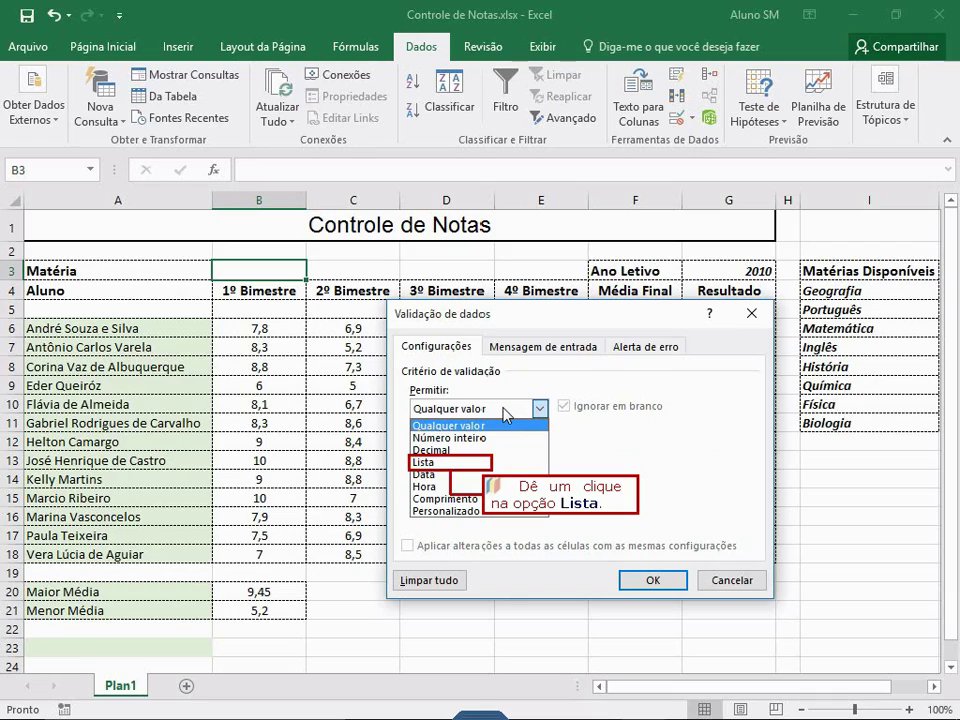
click(431, 463)
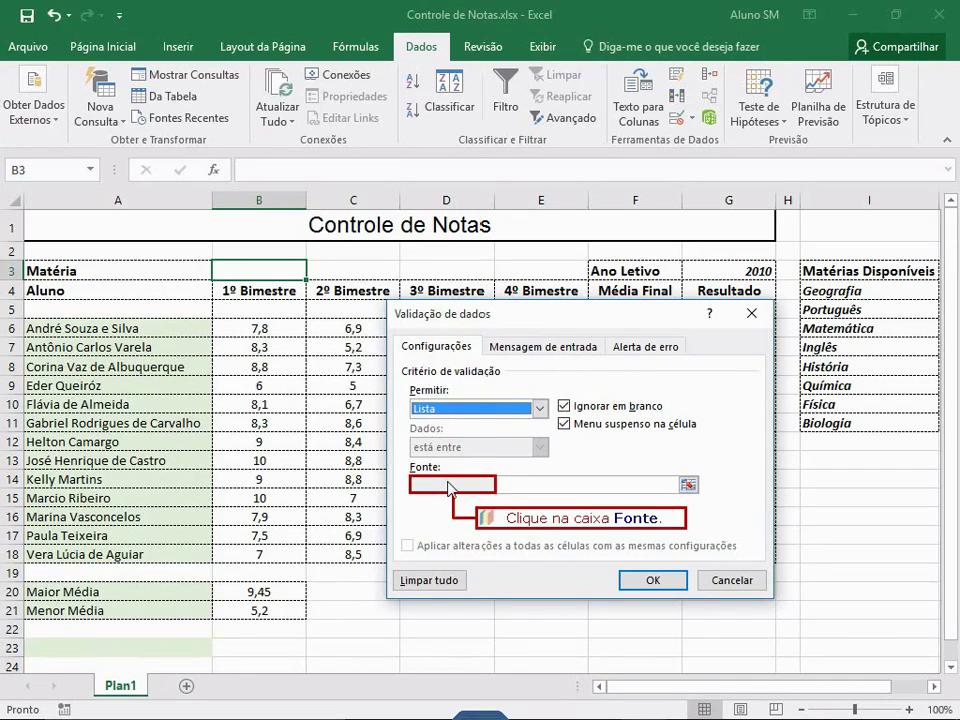
click(449, 486)
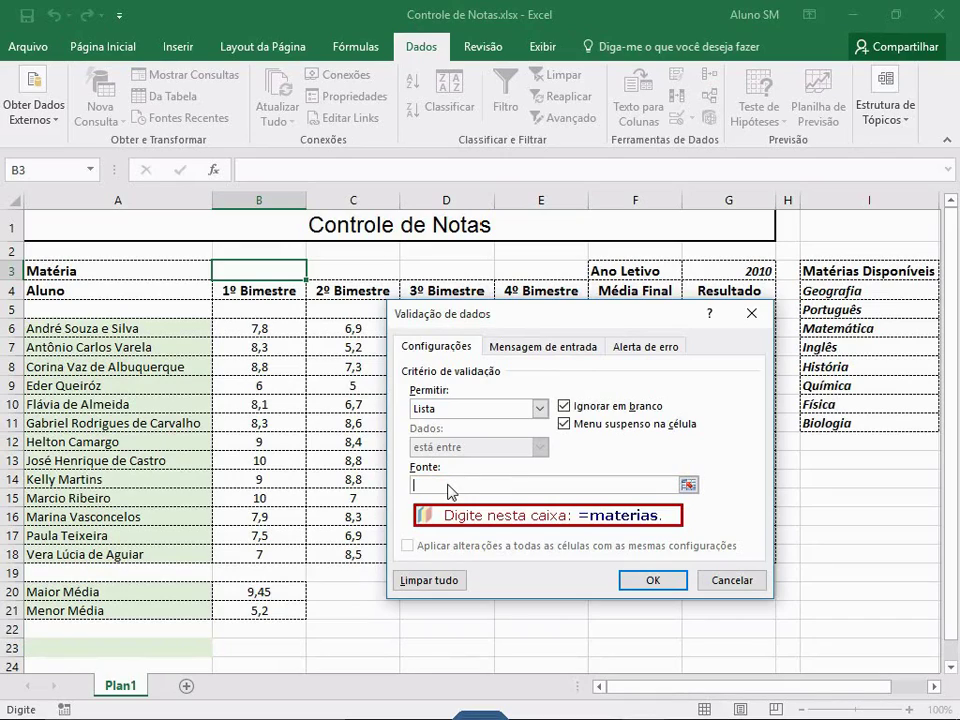
text(=materias)
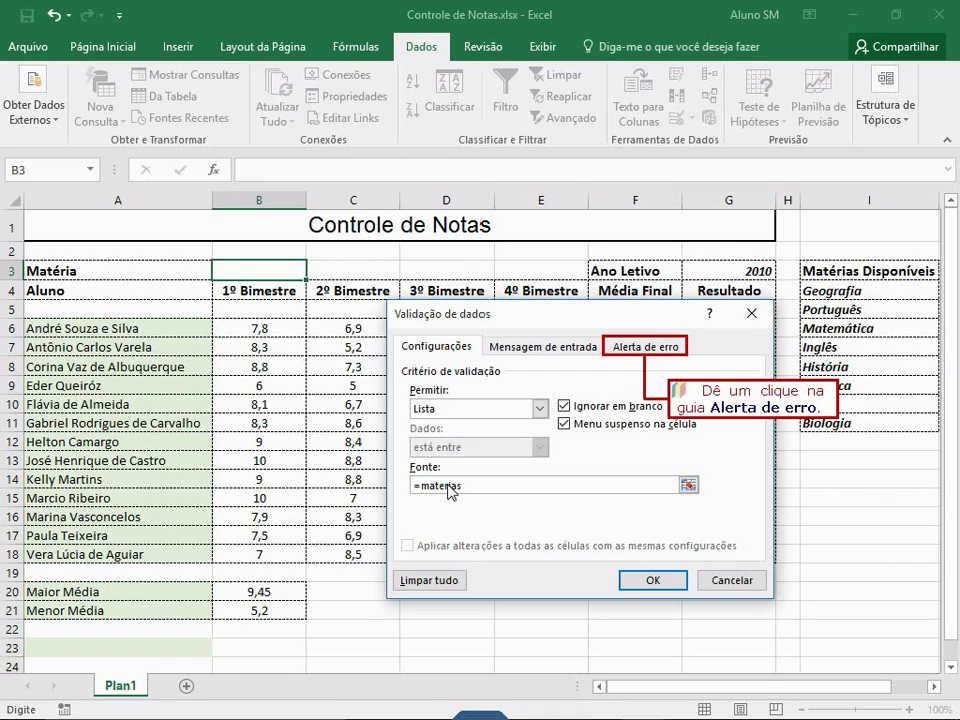
Add a Parar error alert titled "Matéria incorreta!" with the message "Escolha uma matéria que faz parte da grade do curso." and apply the validation
click(630, 350)
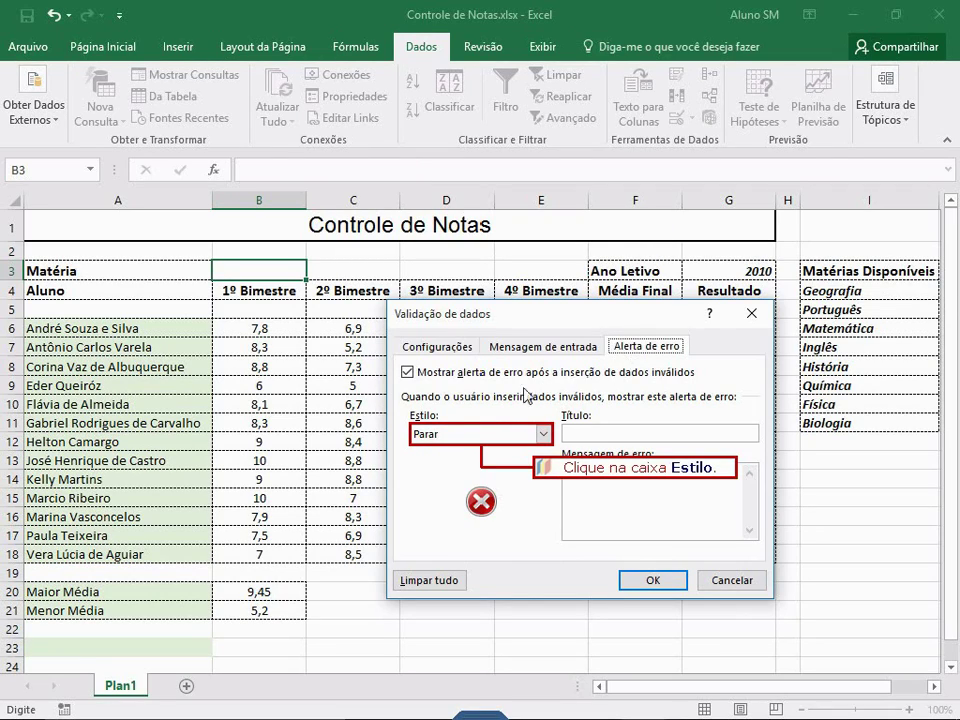
click(483, 436)
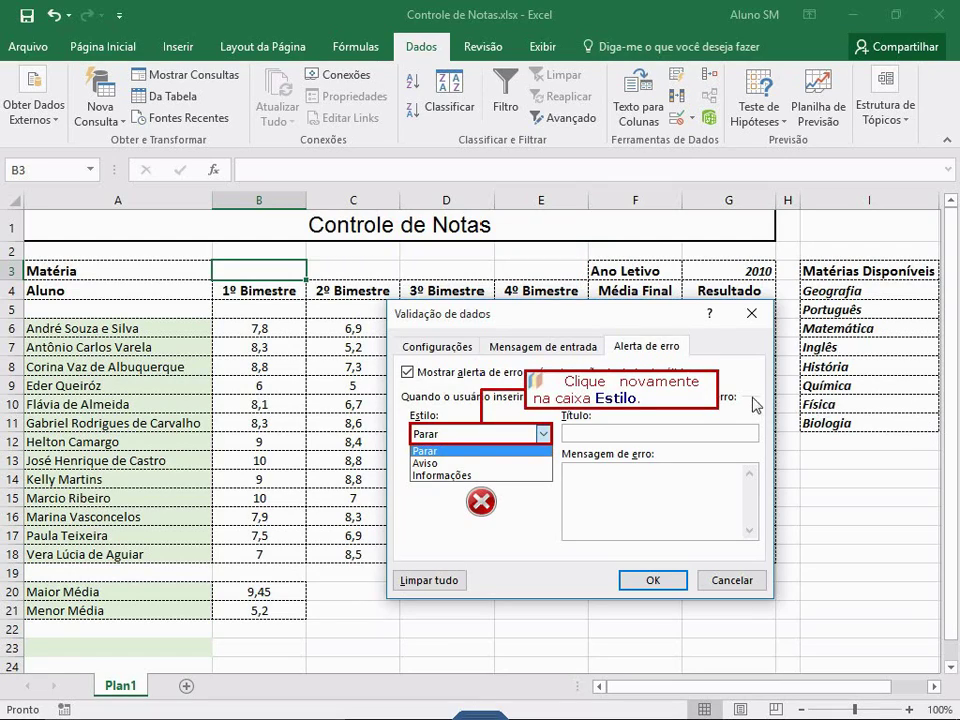
click(460, 436)
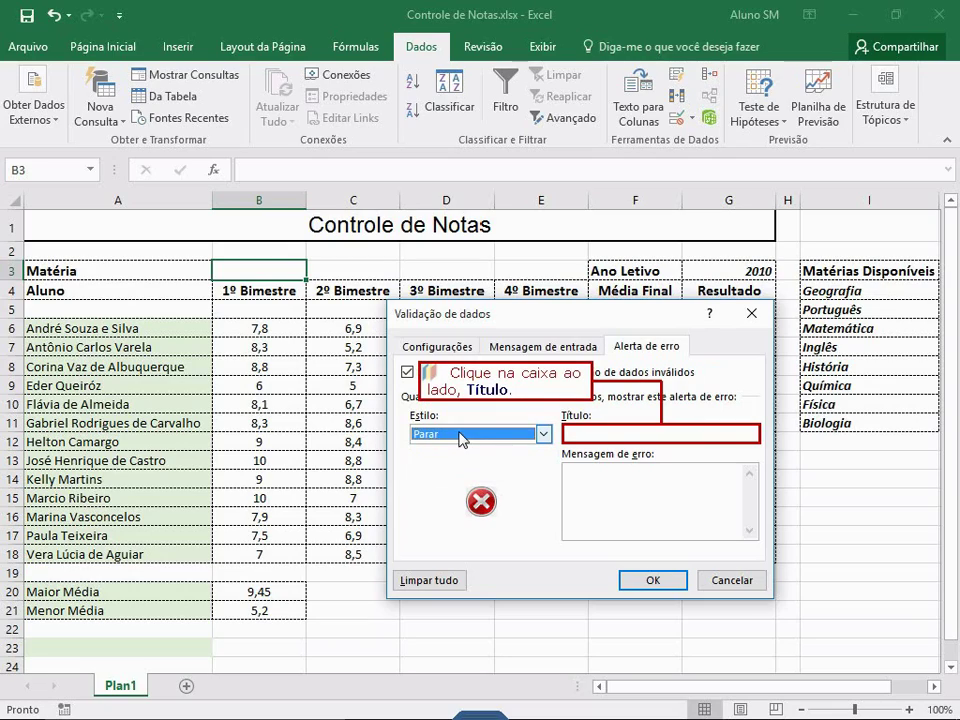
click(597, 436)
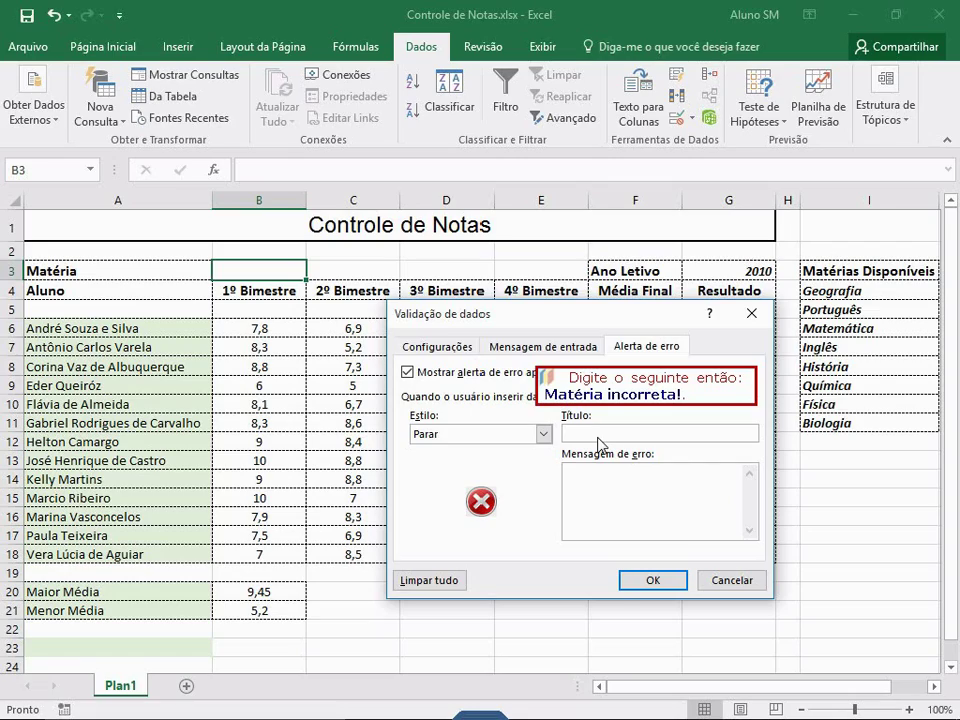
text(Matéria incorreta!)
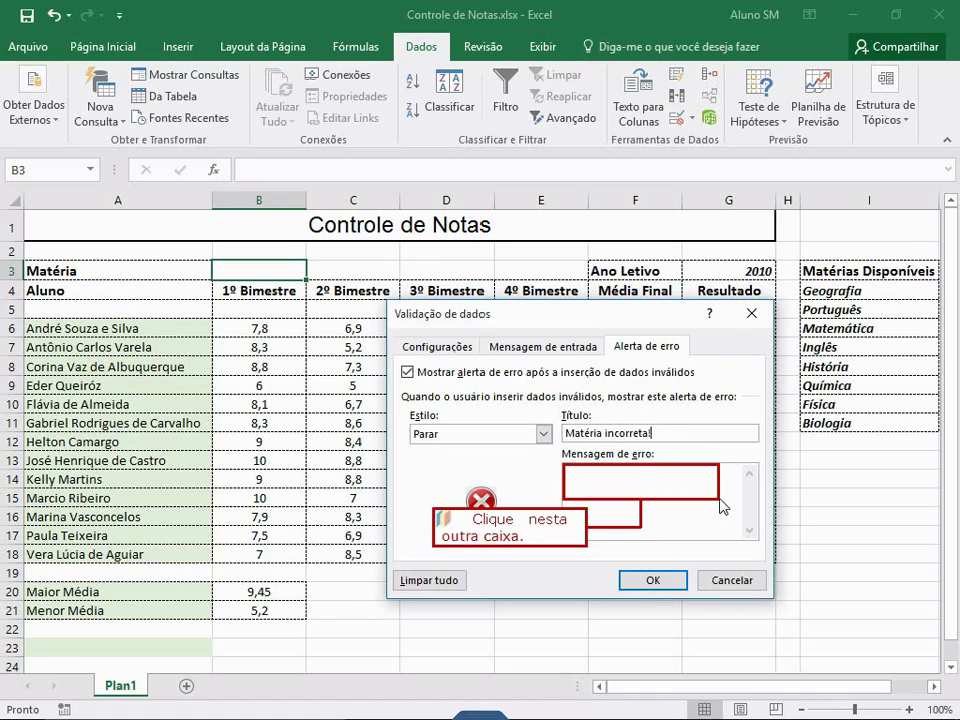
click(641, 490)
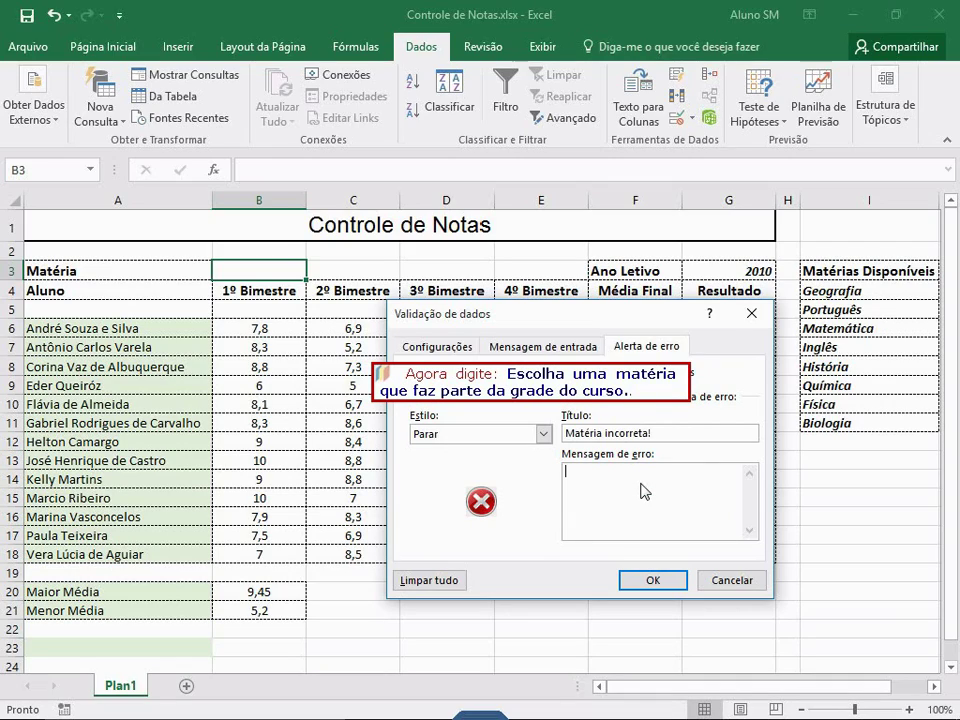
text(Escolha uma)
text(mat)
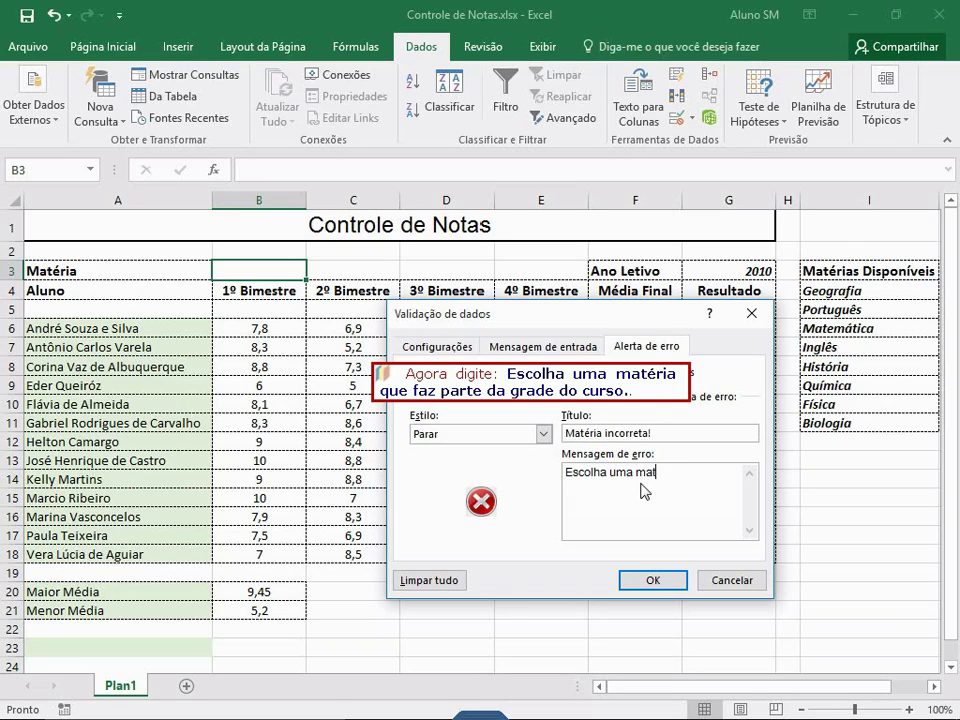
text(éria que faz parte da grad)
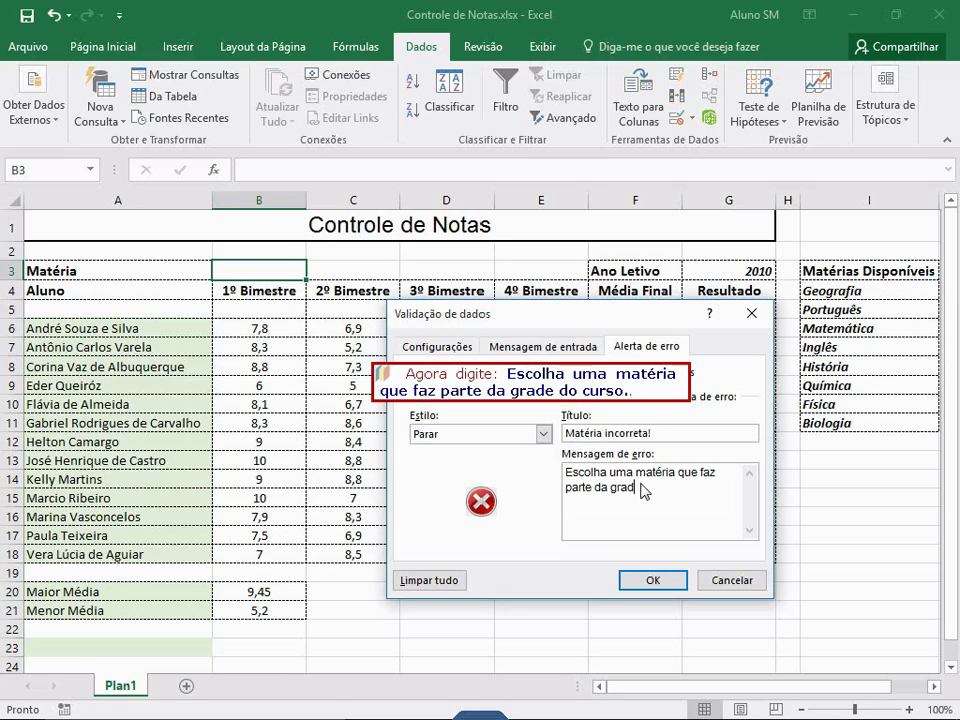
text(e do curso.)
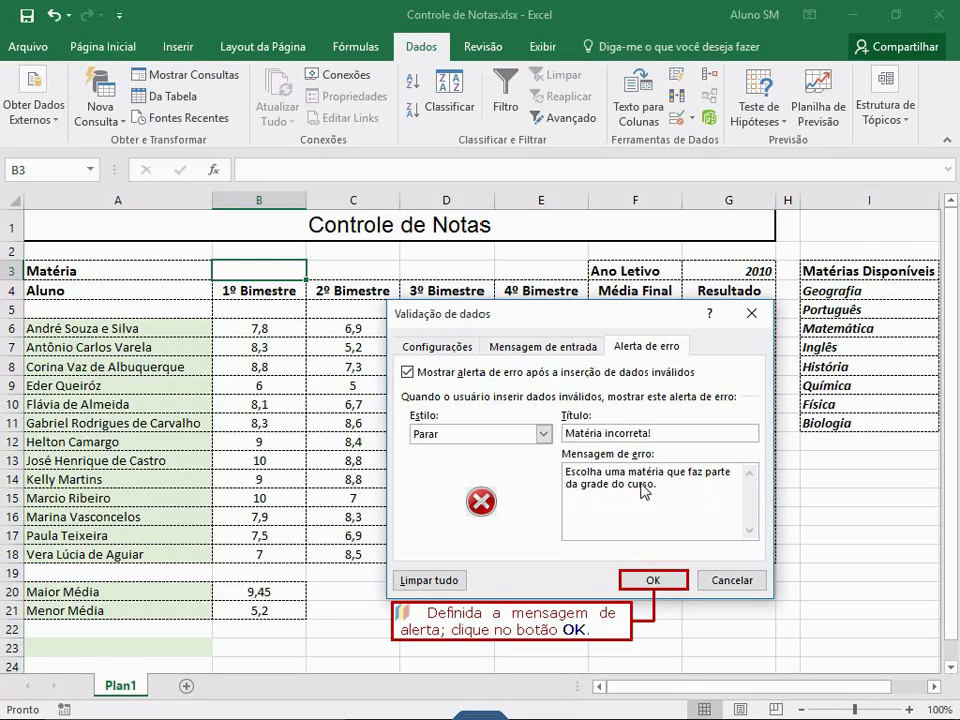
click(652, 580)
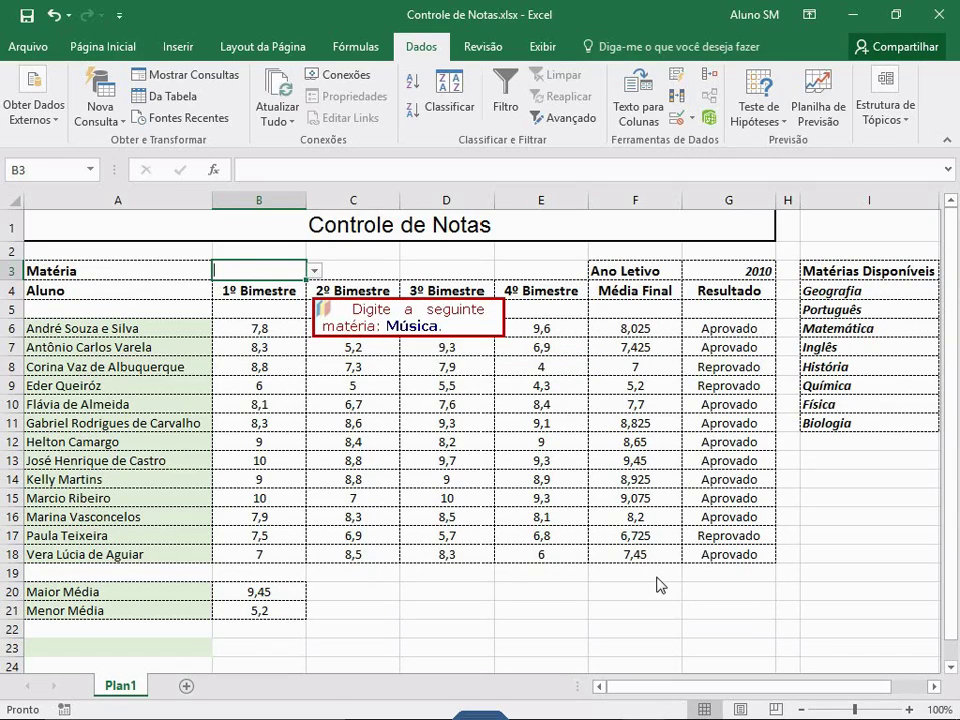
Test the subject validation by trying to enter Música in cell B3, and cancel the entry
text(Música)
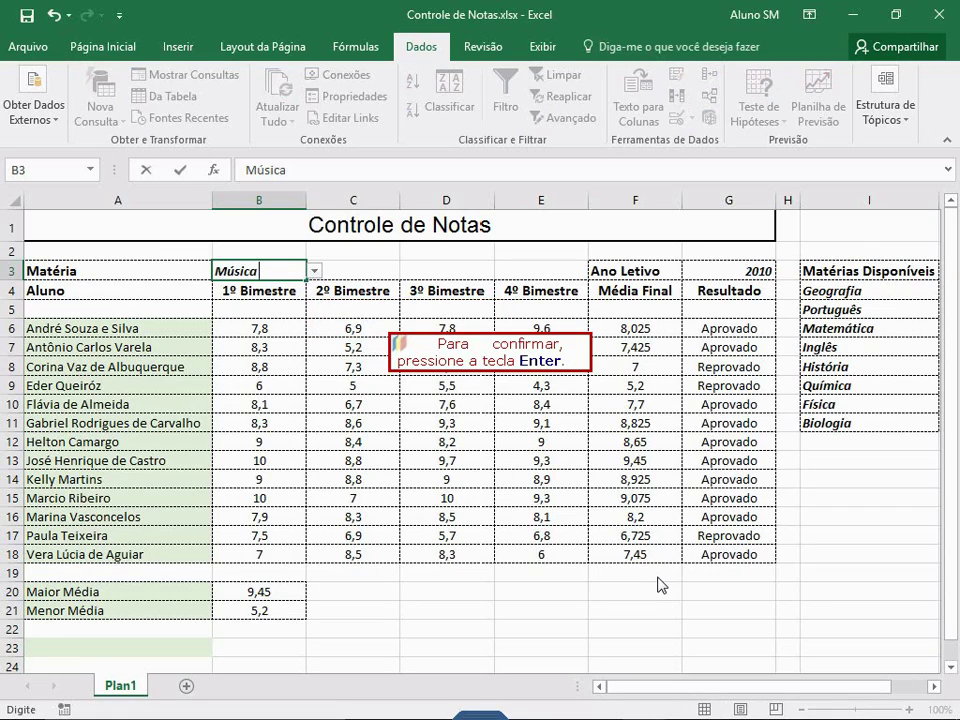
key(Return)
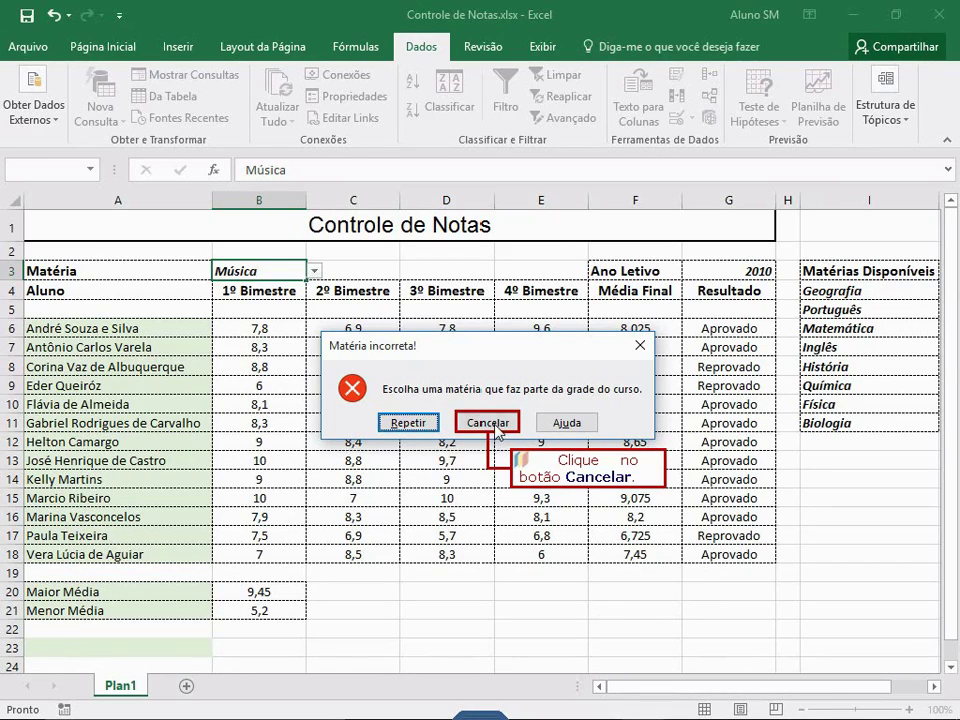
click(496, 427)
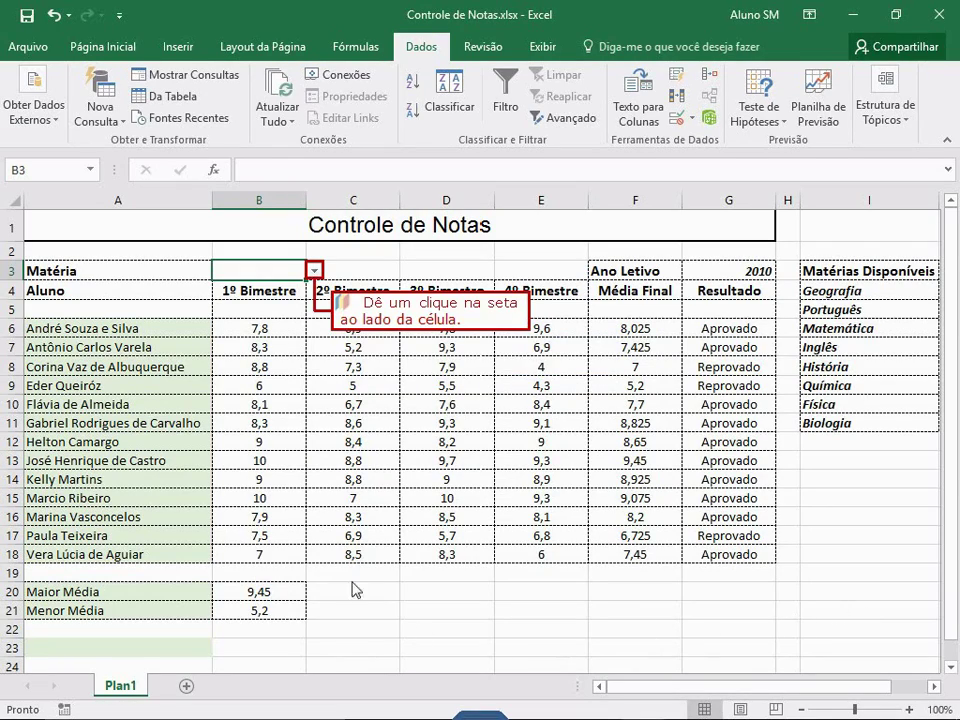
Choose Química as the subject in cell B3 from its validation list
click(315, 271)
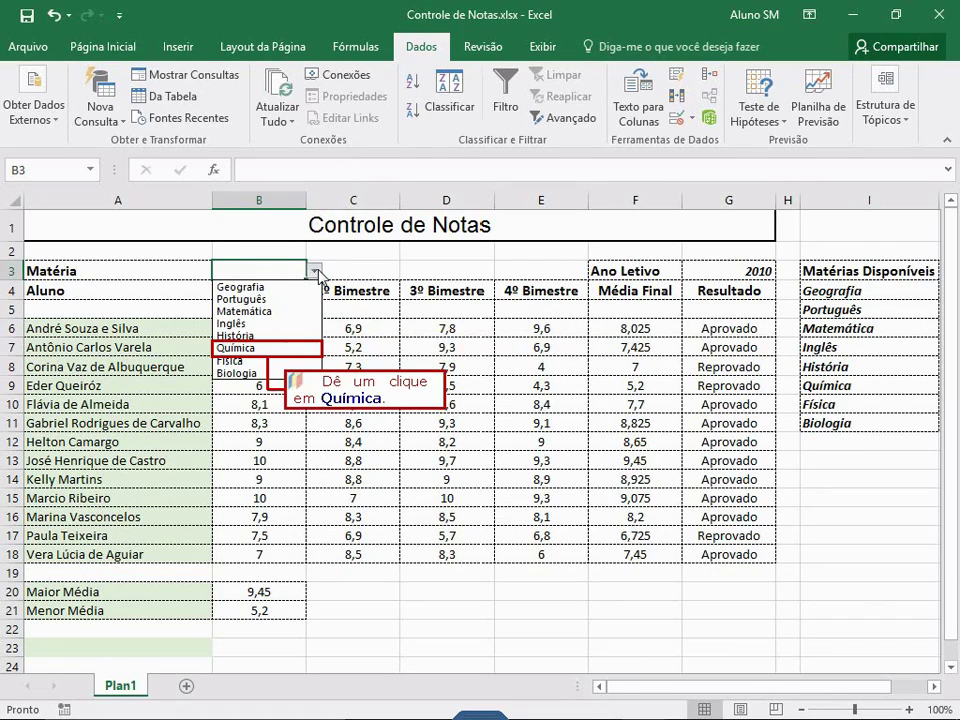
click(245, 348)
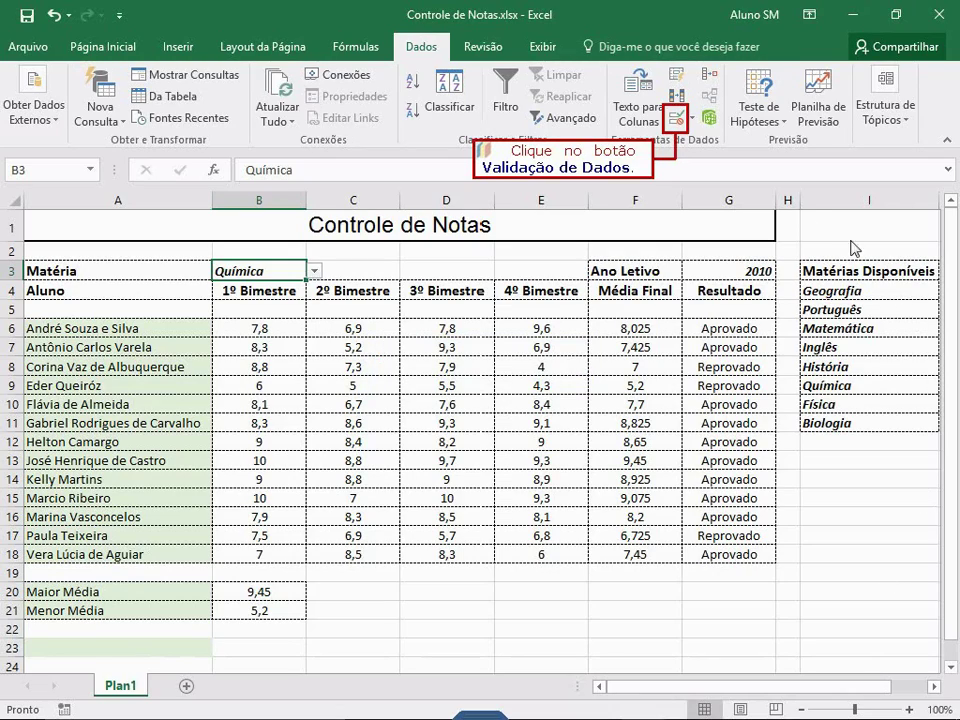
Clear all data validation from cell B3 and enter Música there as a test
click(679, 122)
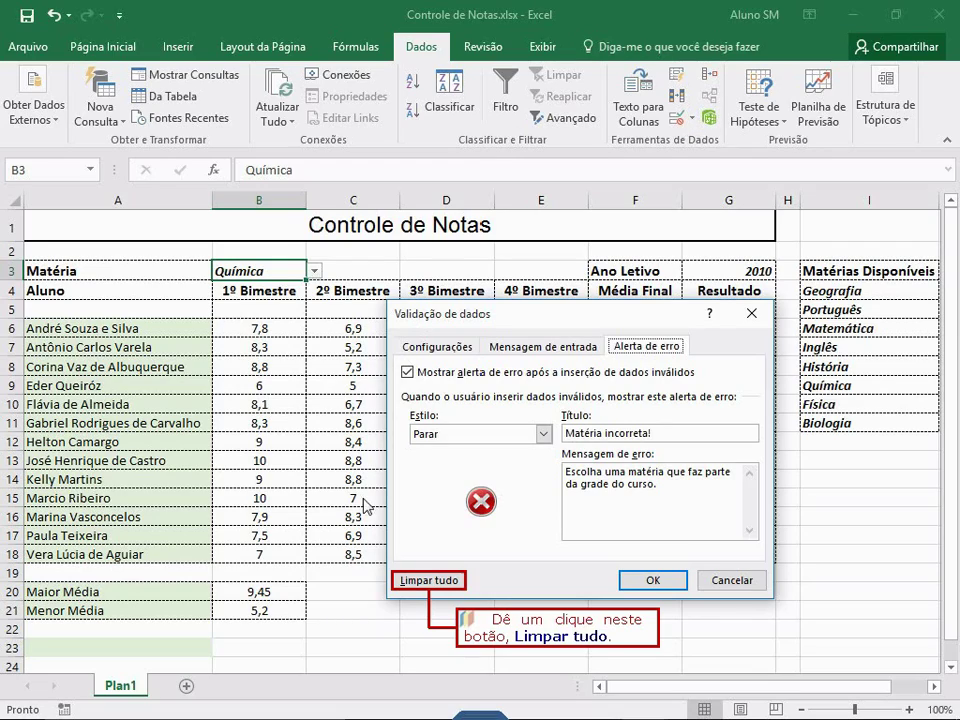
click(414, 581)
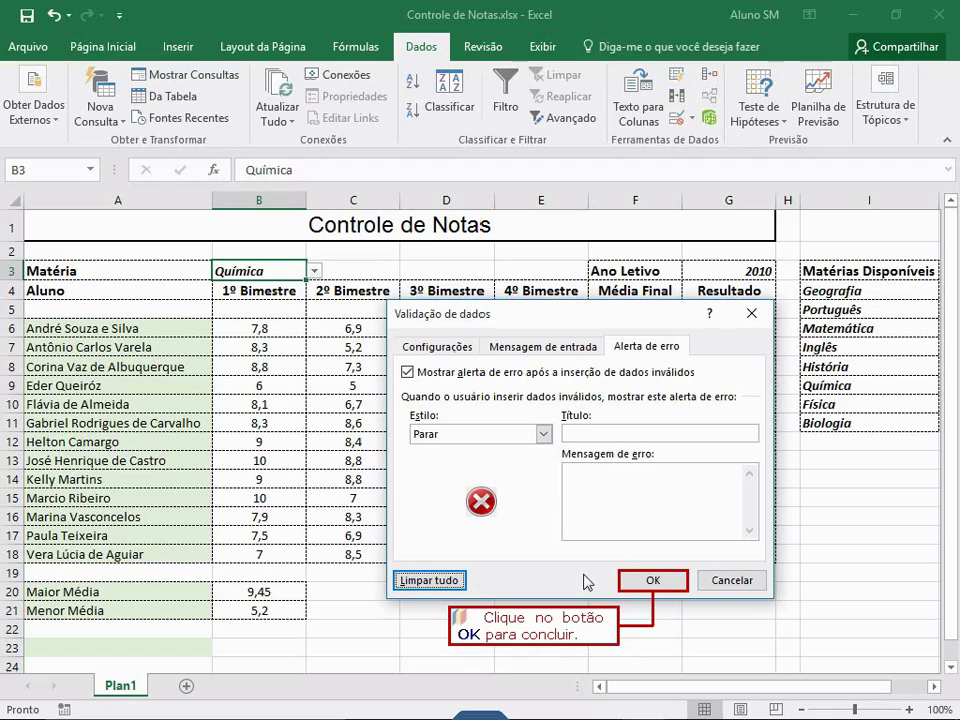
click(651, 581)
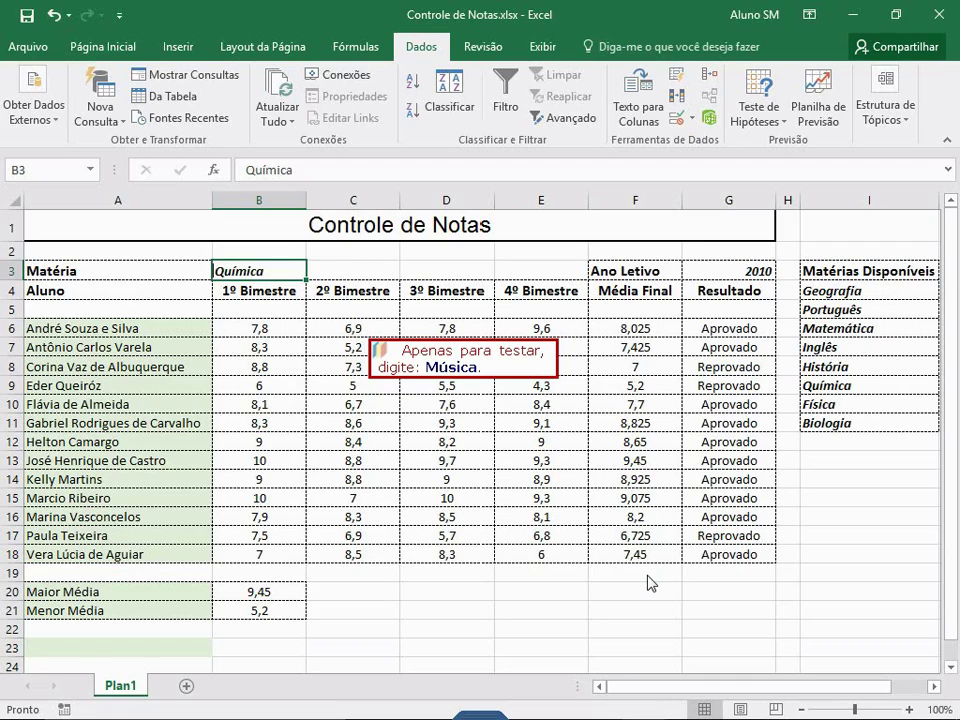
text(Música)
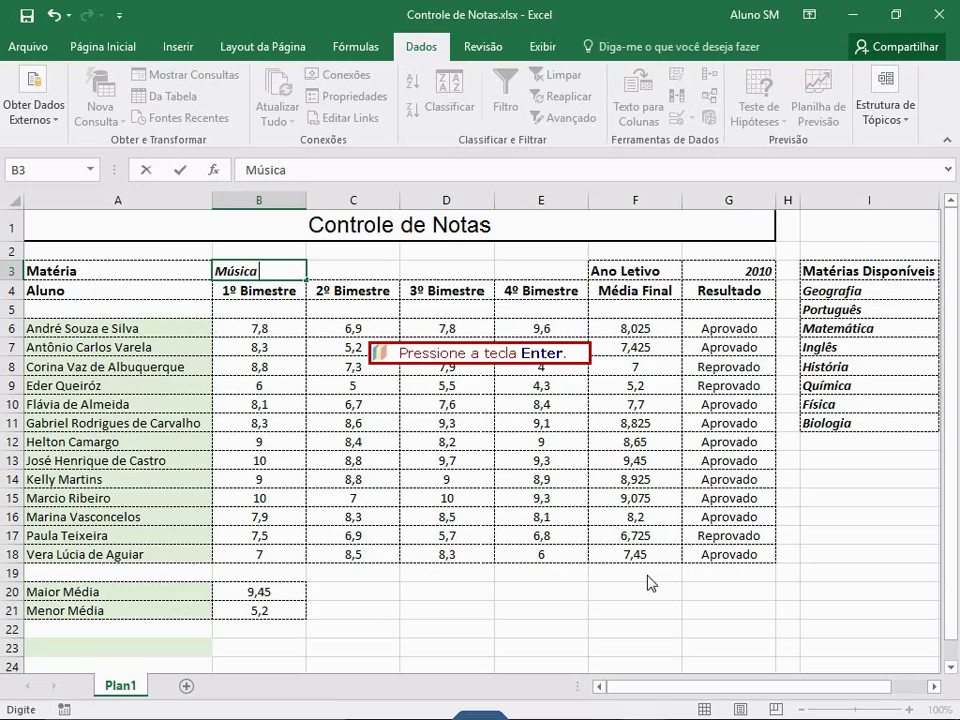
key(Return)
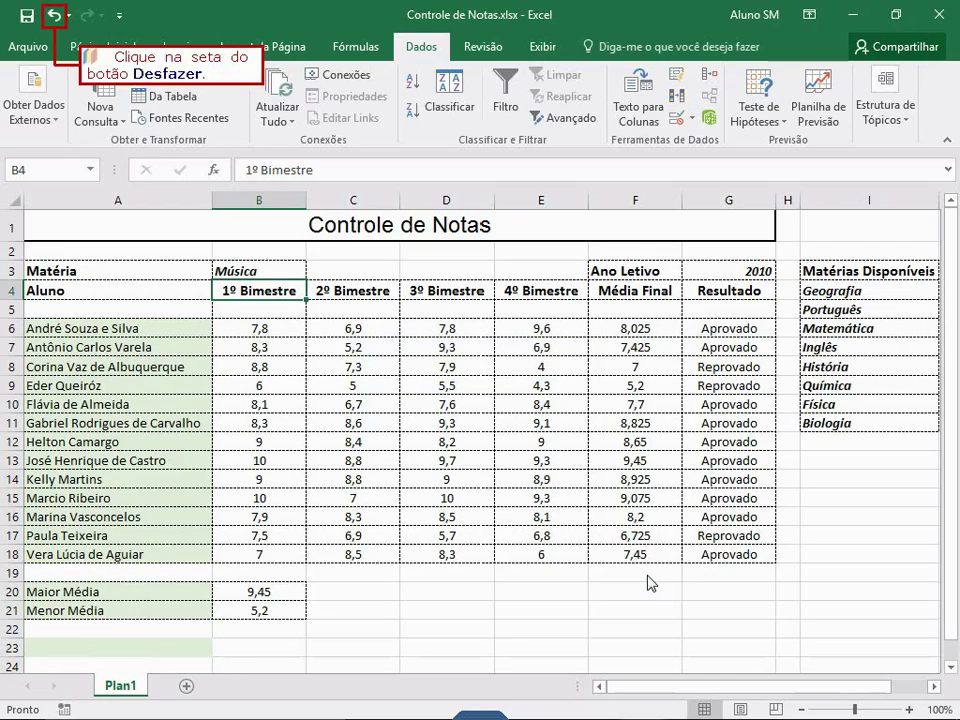
Undo the Música entry and the removal of the validation in cell B3
click(57, 16)
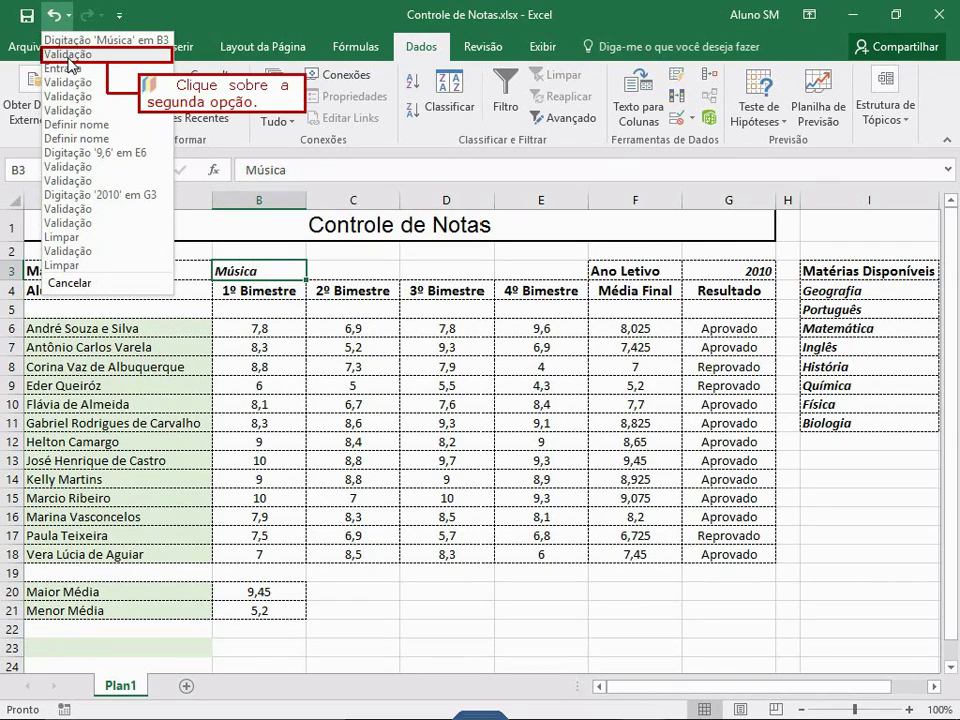
click(58, 54)
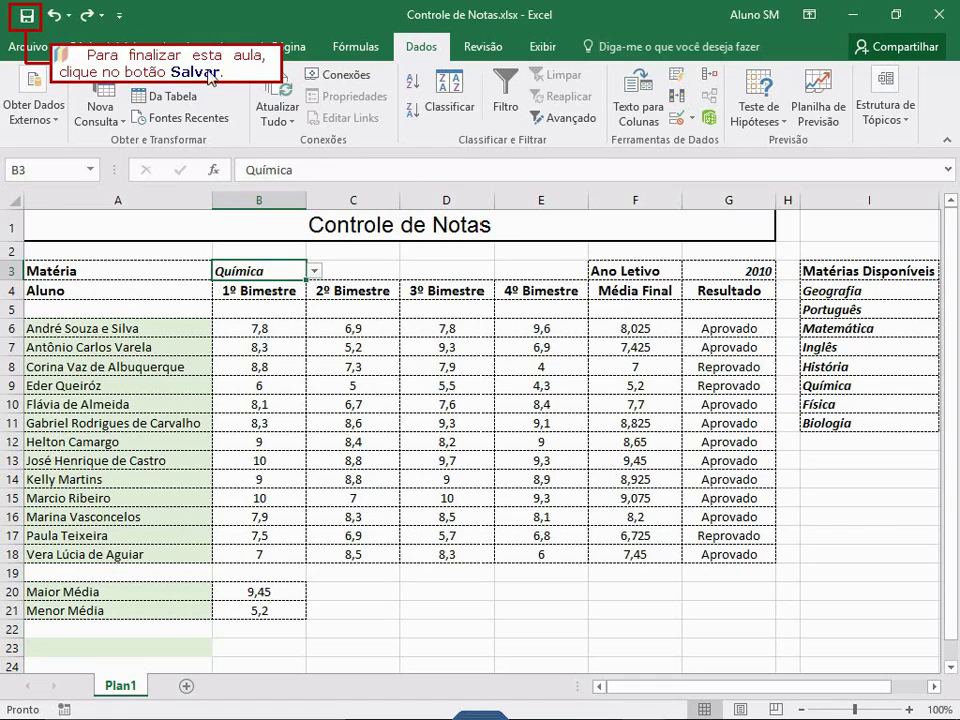
Save the Controle de Notas workbook
click(24, 20)
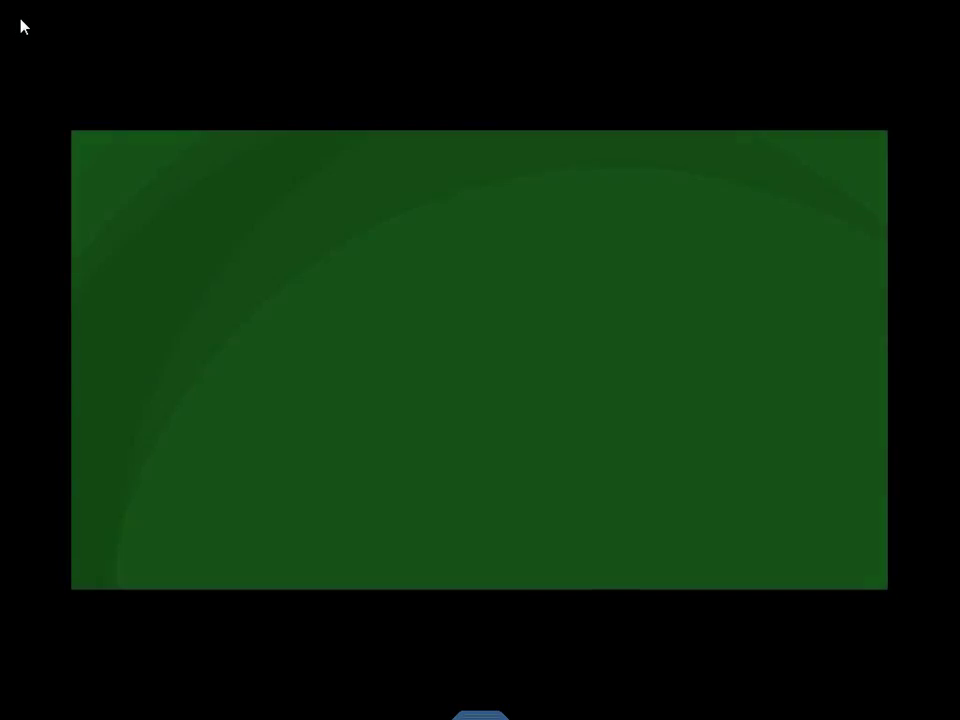